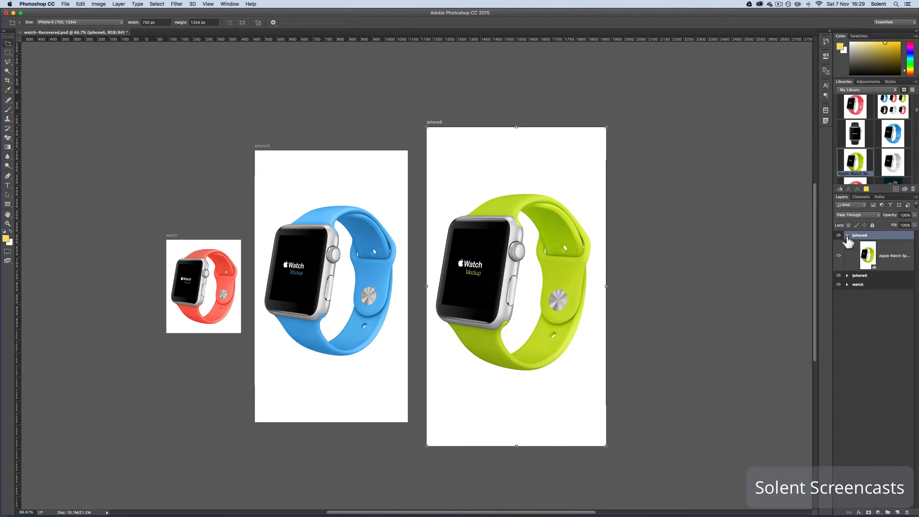
- Collapse the iphone6 artboard's layers and move the watch artboard higher beside the iphone5 artboard
{"action": "left_click", "coordinate": [846, 235]}
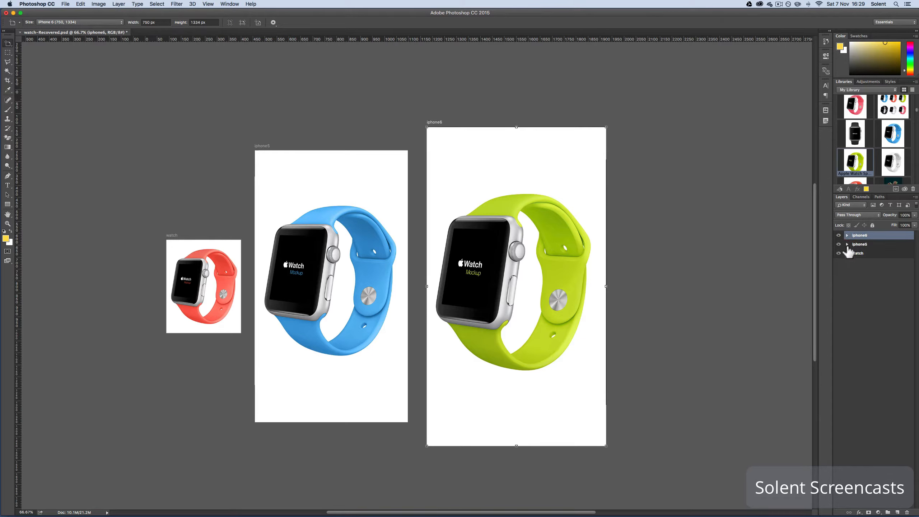
{"action": "left_click", "coordinate": [846, 244]}
{"action": "left_click", "coordinate": [847, 244]}
{"action": "left_click_drag", "start_coordinate": [170, 238], "coordinate": [170, 189]}
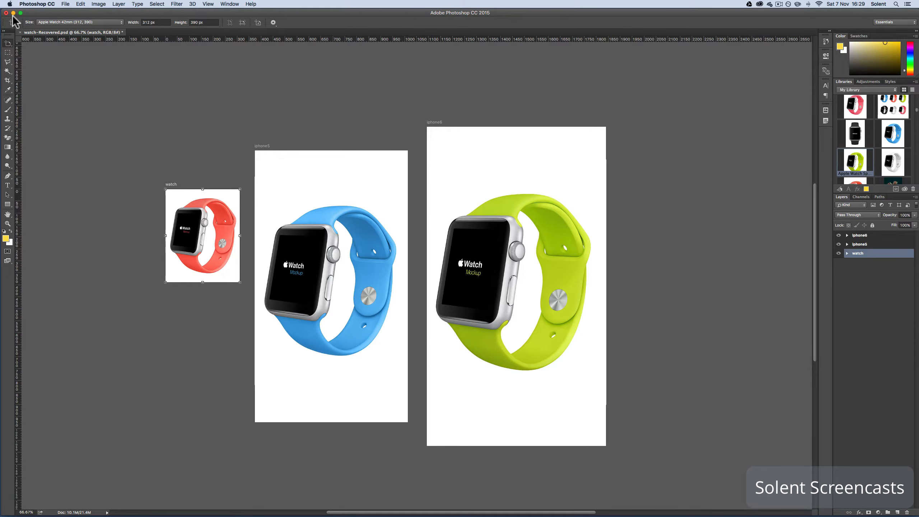
- Close the watch-Recovered.psd document without saving its changes
{"action": "left_click", "coordinate": [20, 32]}
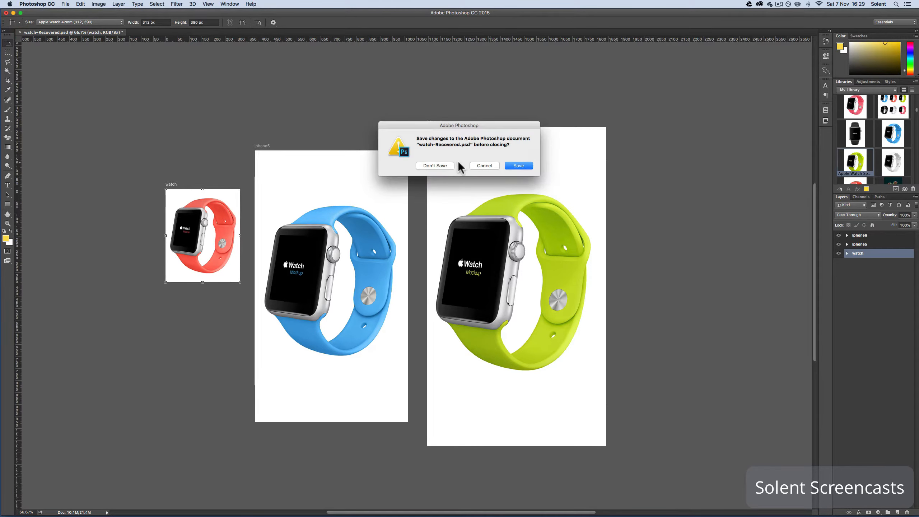
{"action": "left_click", "coordinate": [442, 166]}
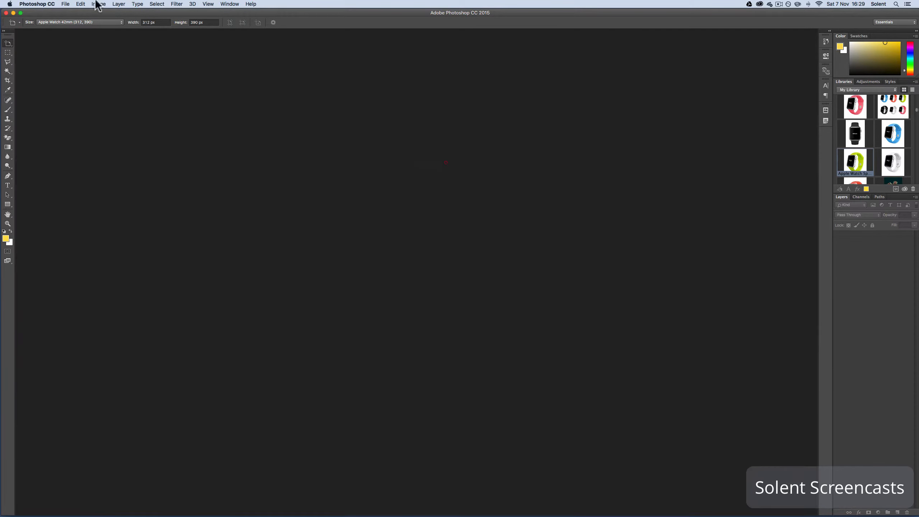
- Create a new Artboard-type document named watch with the iPhone 6 (750, 1334) artboard size
{"action": "left_click", "coordinate": [64, 4]}
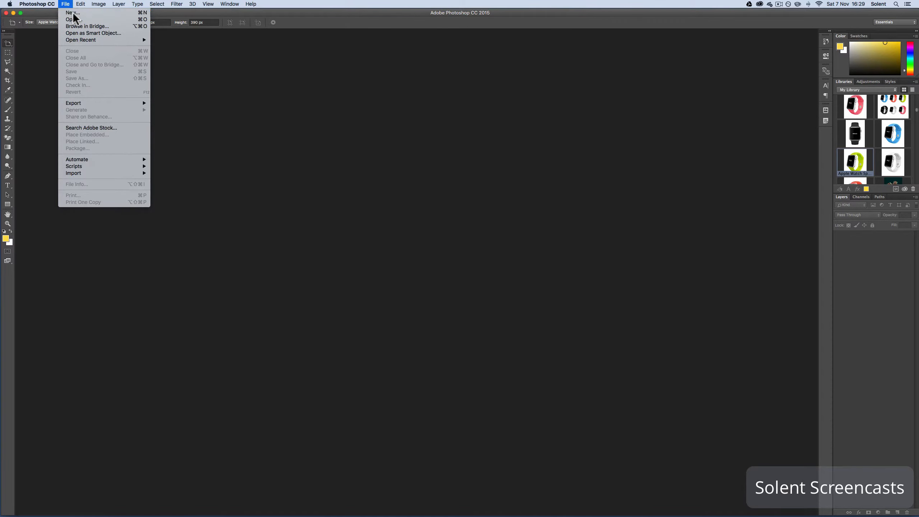
{"action": "left_click", "coordinate": [72, 12]}
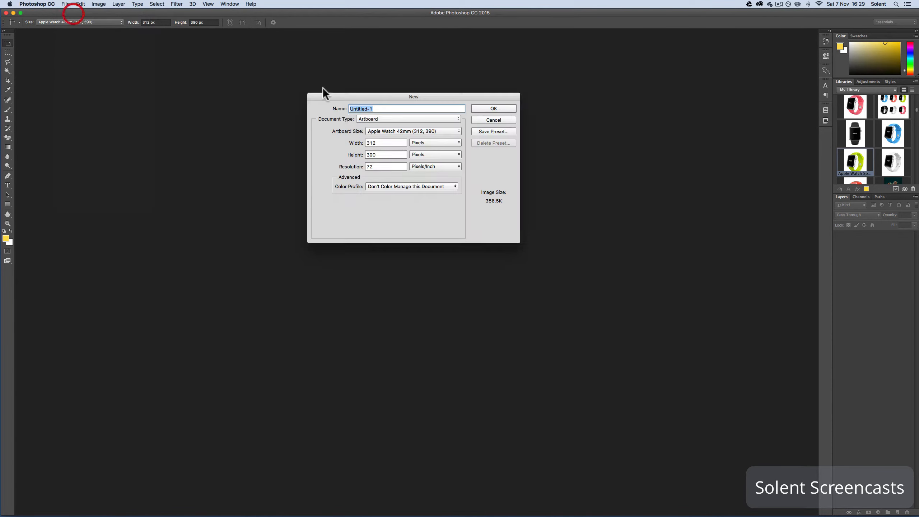
{"action": "left_click", "coordinate": [386, 119]}
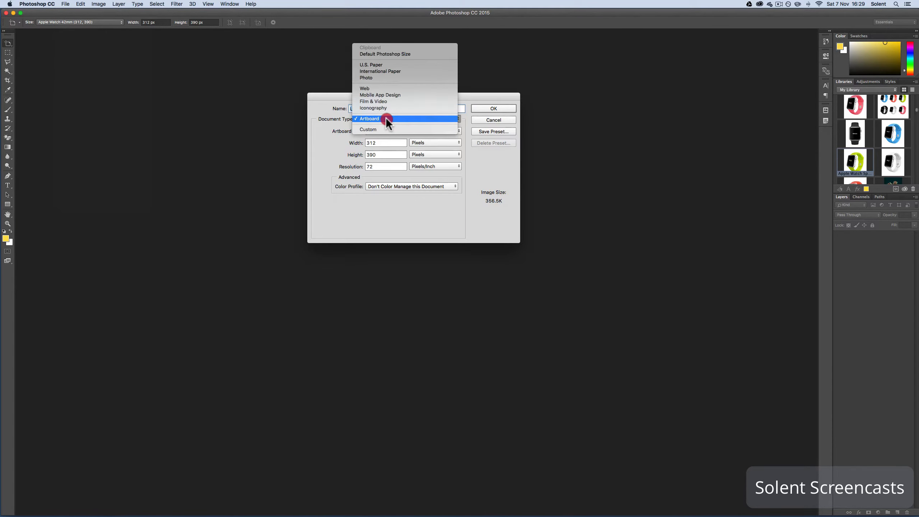
{"action": "left_click", "coordinate": [382, 119]}
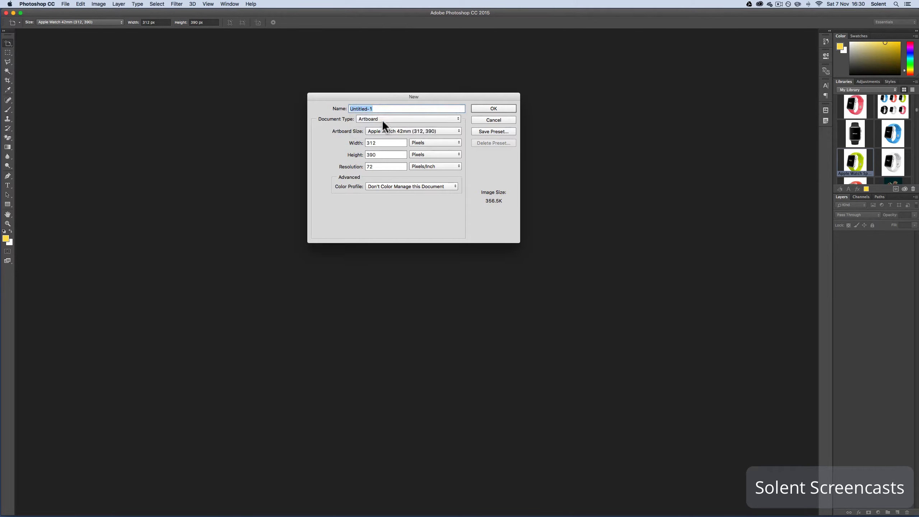
{"action": "left_click", "coordinate": [400, 134]}
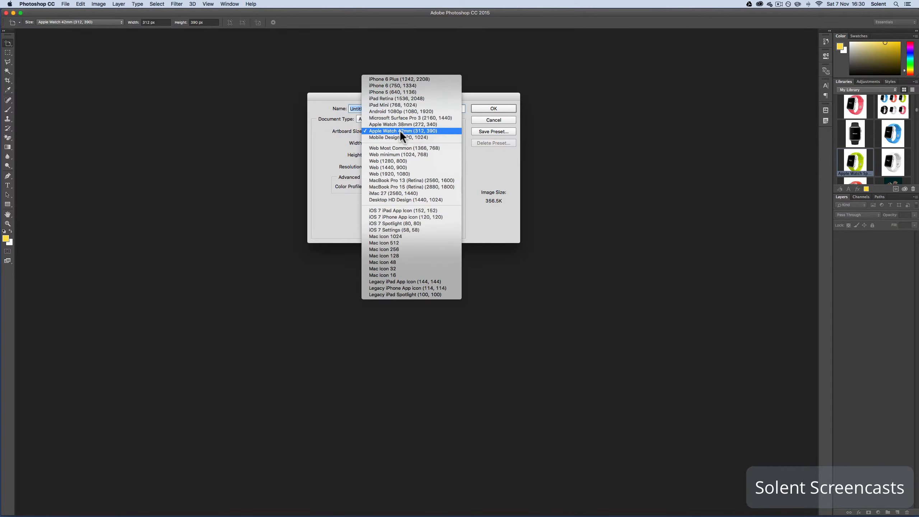
{"action": "left_click", "coordinate": [416, 86]}
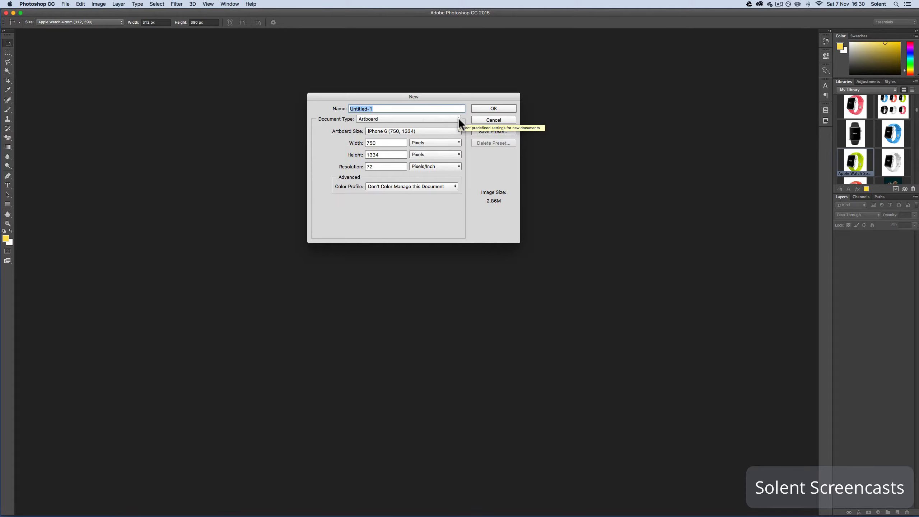
{"action": "type", "text": "watch"}
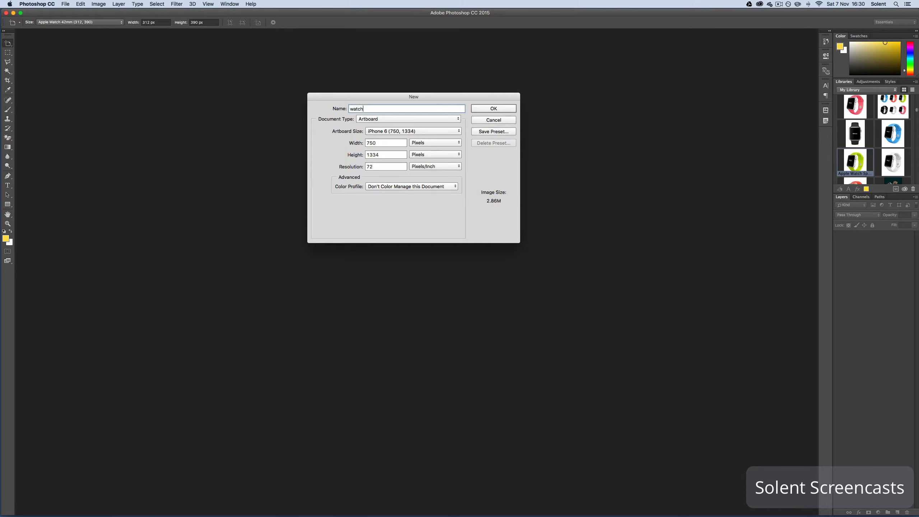
{"action": "left_click", "coordinate": [494, 108]}
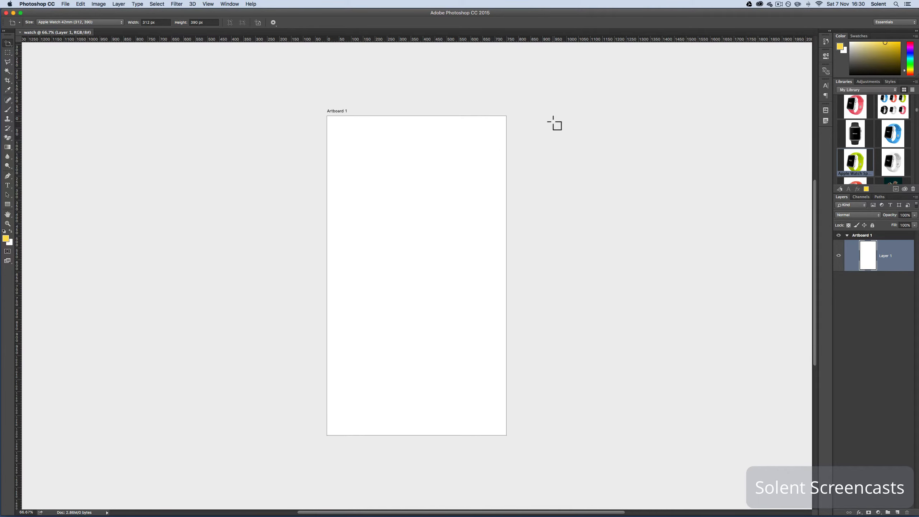
- Set the canvas surround color to Dark Gray and rename the artboard iphone6
{"action": "right_click", "coordinate": [565, 122]}
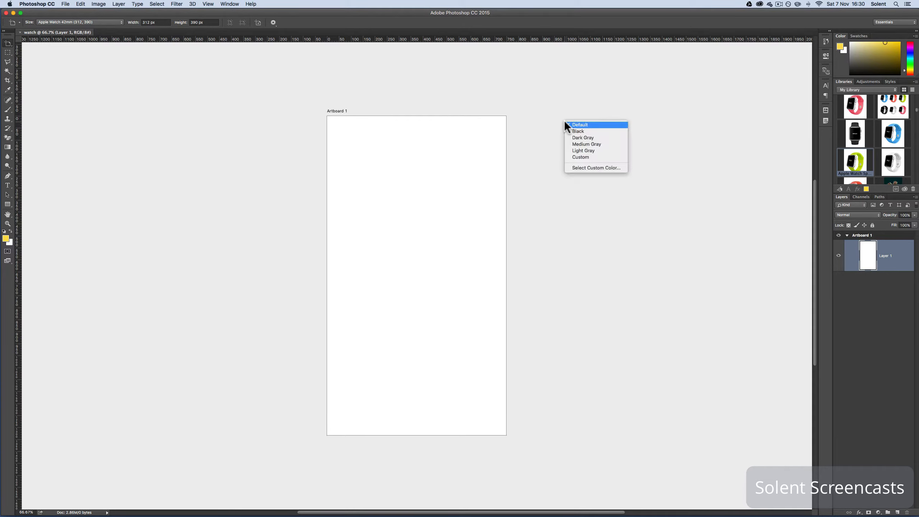
{"action": "left_click", "coordinate": [588, 138]}
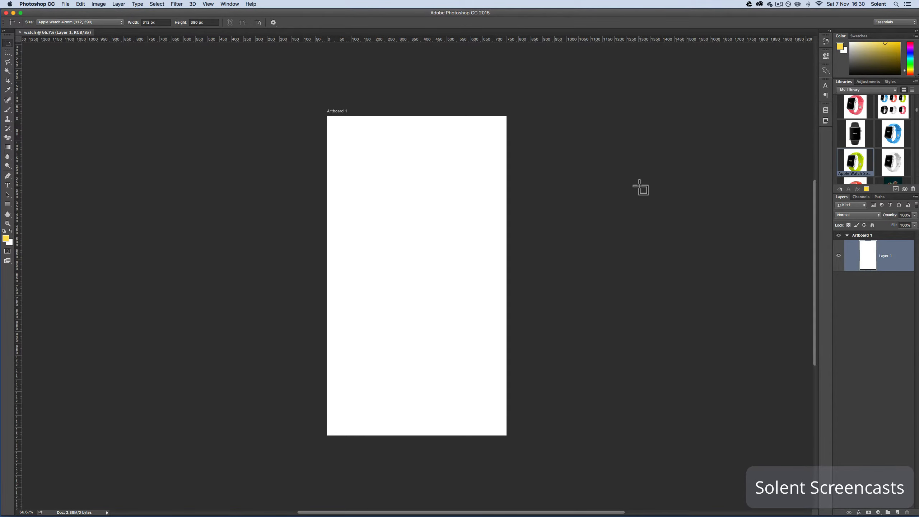
{"action": "double_click", "coordinate": [865, 236]}
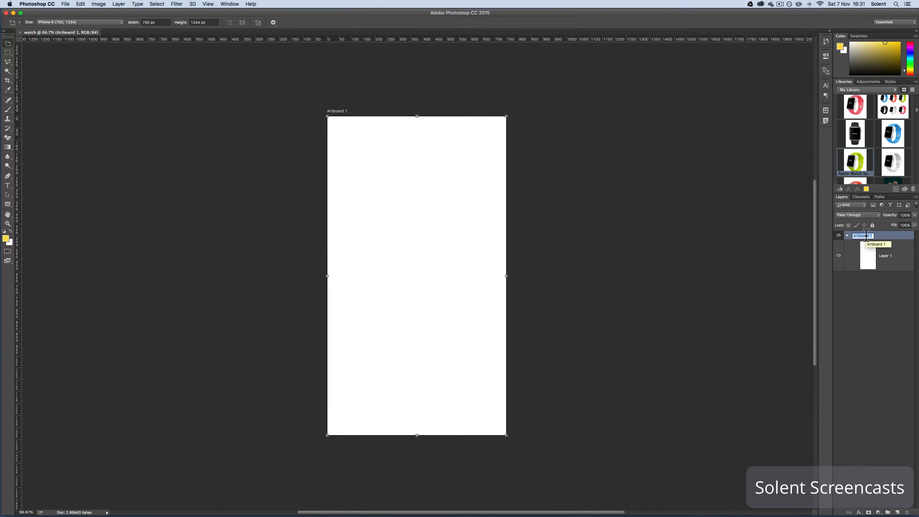
{"action": "key", "text": "BackSpace"}
{"action": "type", "text": "iphone6"}
{"action": "key", "text": "Return"}
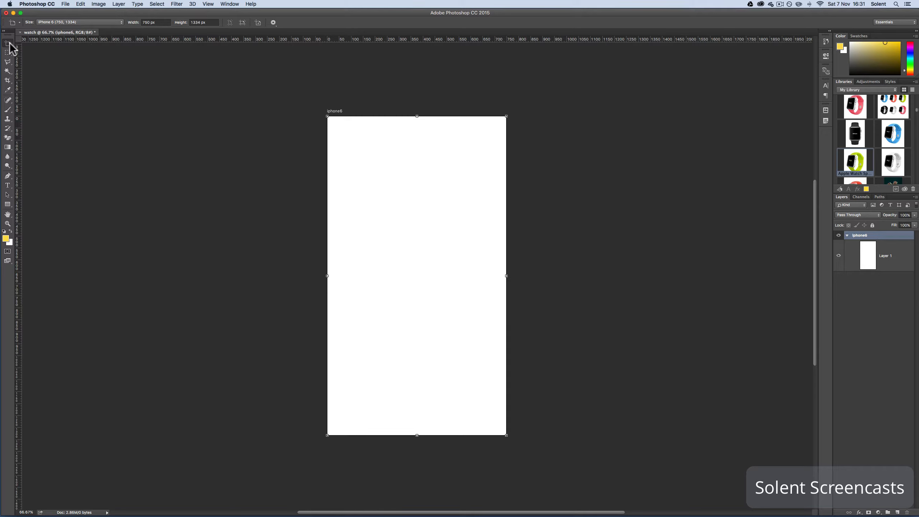
- Draw a second artboard to the left of iphone6 and set its size to the iPhone 5 (640, 1136) preset
{"action": "left_click_drag", "start_coordinate": [10, 47], "coordinate": [29, 50]}
{"action": "left_click_drag", "start_coordinate": [150, 120], "coordinate": [302, 275]}
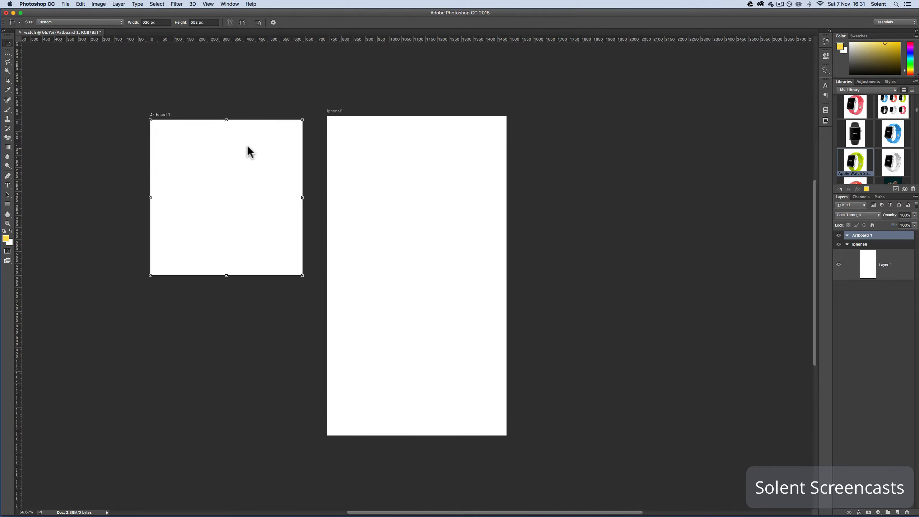
{"action": "left_click", "coordinate": [89, 20]}
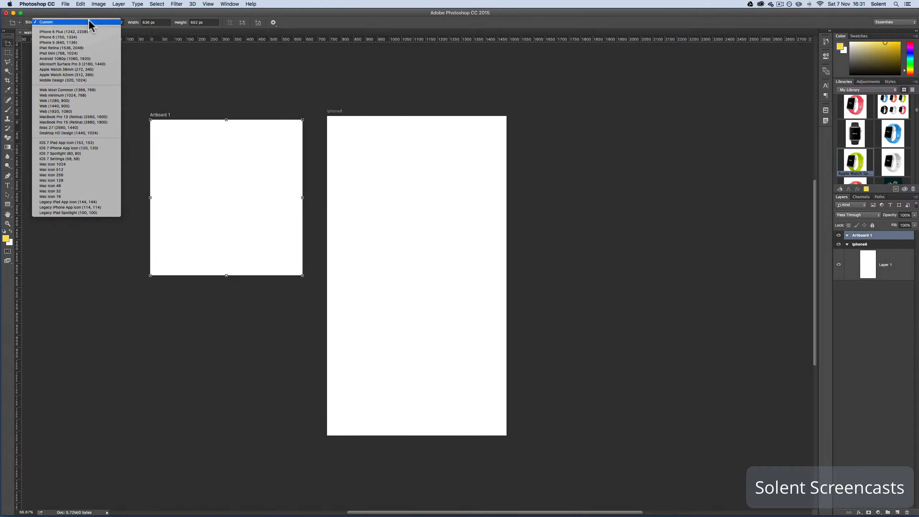
{"action": "left_click", "coordinate": [91, 41]}
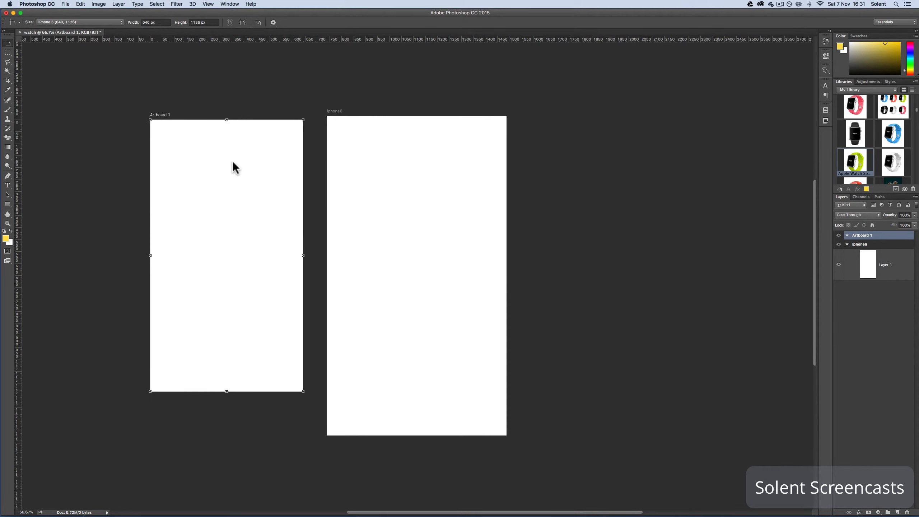
- Rename the new iPhone 5-sized artboard as iphone5
{"action": "double_click", "coordinate": [860, 235]}
{"action": "key", "text": "BackSpace"}
{"action": "type", "text": "iphone5"}
{"action": "key", "text": "Return"}
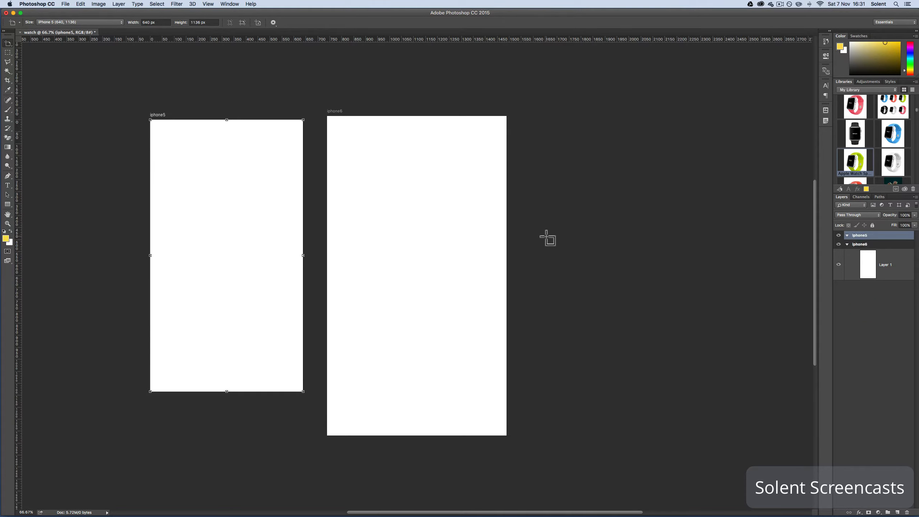
- Add a third artboard left of iphone5 with the Apple Watch 42mm (312, 390) size and name it watch
{"action": "left_click", "coordinate": [257, 23]}
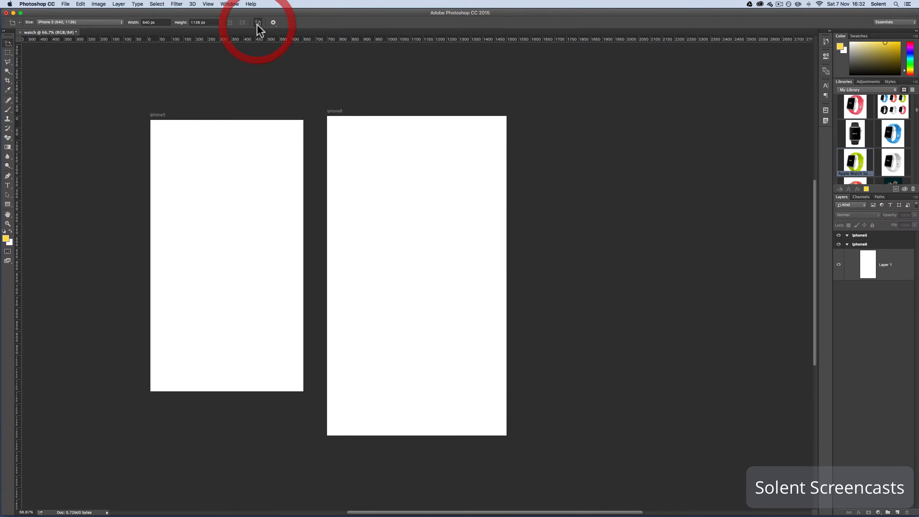
{"action": "left_click", "coordinate": [67, 130]}
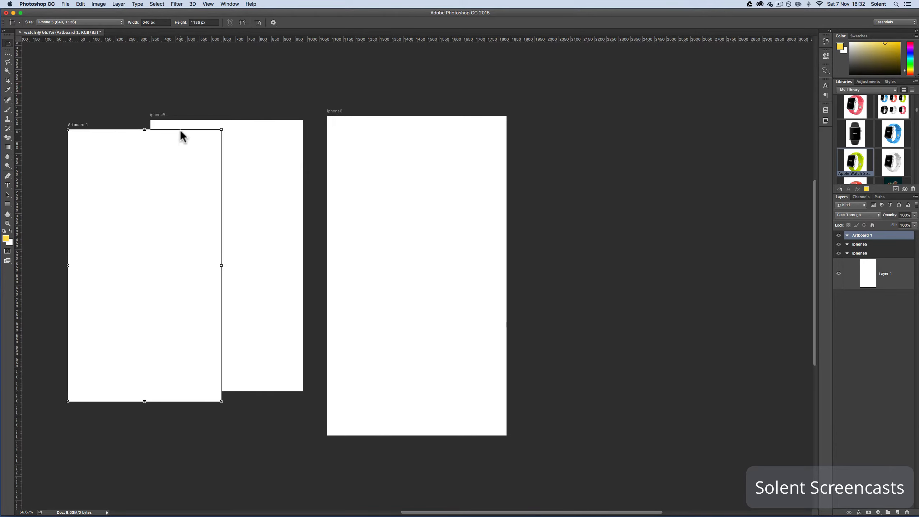
{"action": "left_click", "coordinate": [77, 22]}
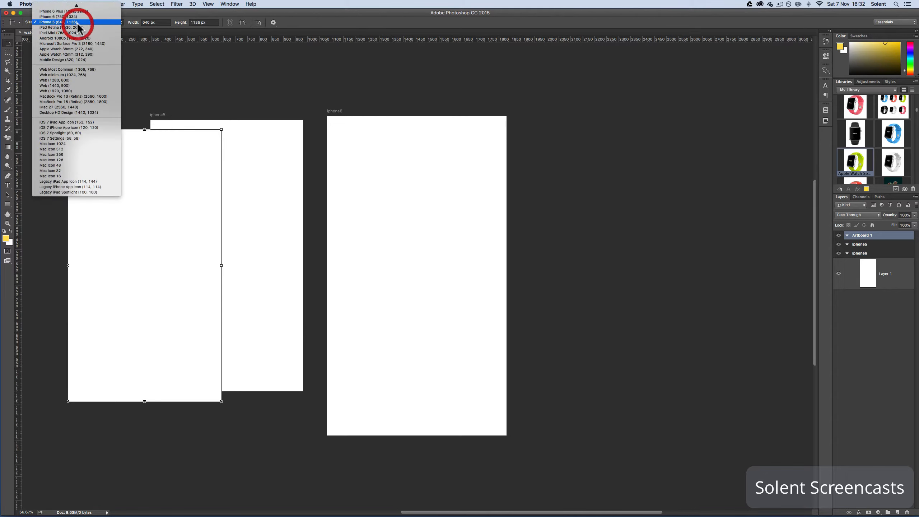
{"action": "left_click", "coordinate": [78, 54]}
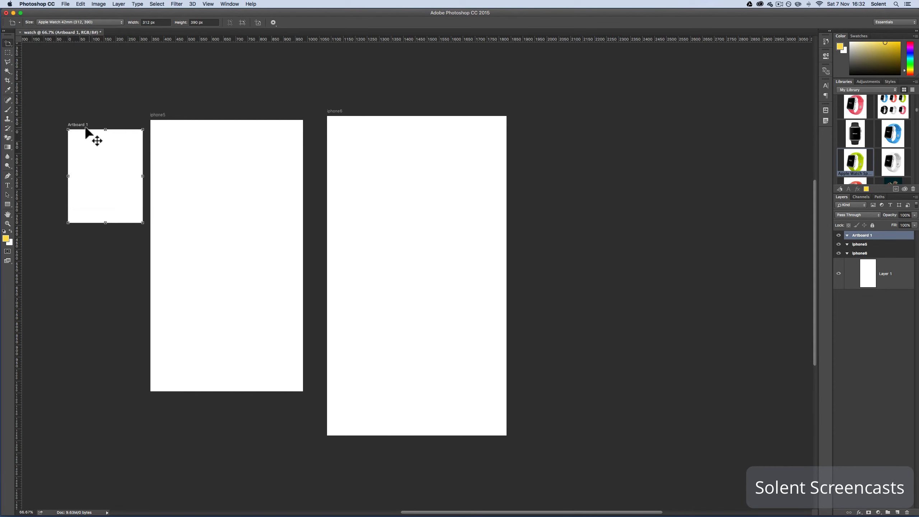
{"action": "left_click_drag", "start_coordinate": [80, 127], "coordinate": [73, 117]}
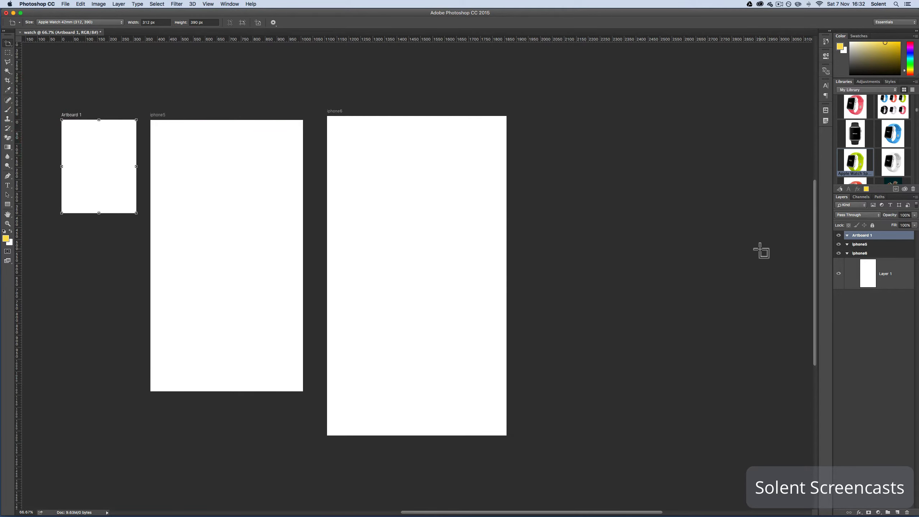
{"action": "double_click", "coordinate": [868, 235]}
{"action": "type", "text": "watch"}
- Move the iphone6, iphone5 and watch artboards to the right, spaced in a row with their top edges aligned
{"action": "left_click_drag", "start_coordinate": [335, 113], "coordinate": [501, 121]}
{"action": "left_click_drag", "start_coordinate": [158, 120], "coordinate": [325, 119]}
{"action": "left_click_drag", "start_coordinate": [69, 116], "coordinate": [225, 117]}
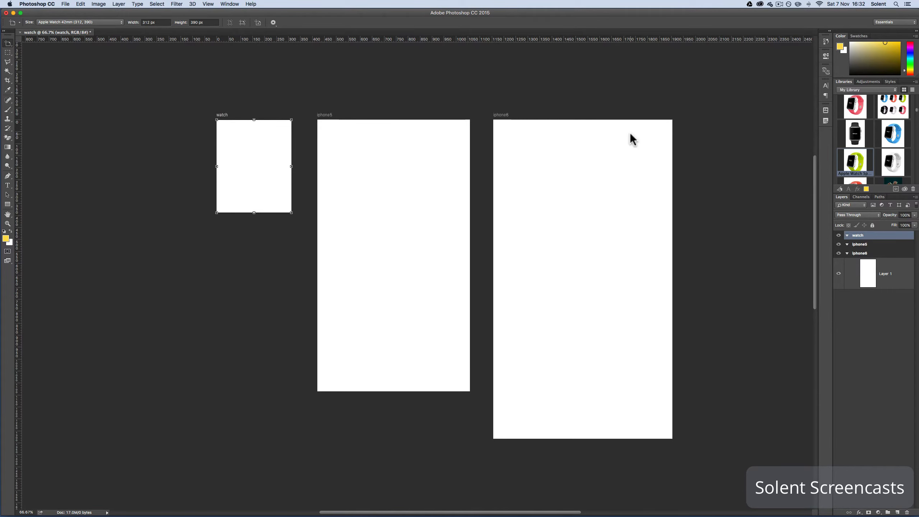
- Place the Apple Watch Sport Yellow graphic from the library on the iphone6 artboard, scaled to about 95.6%
{"action": "left_click", "coordinate": [860, 255]}
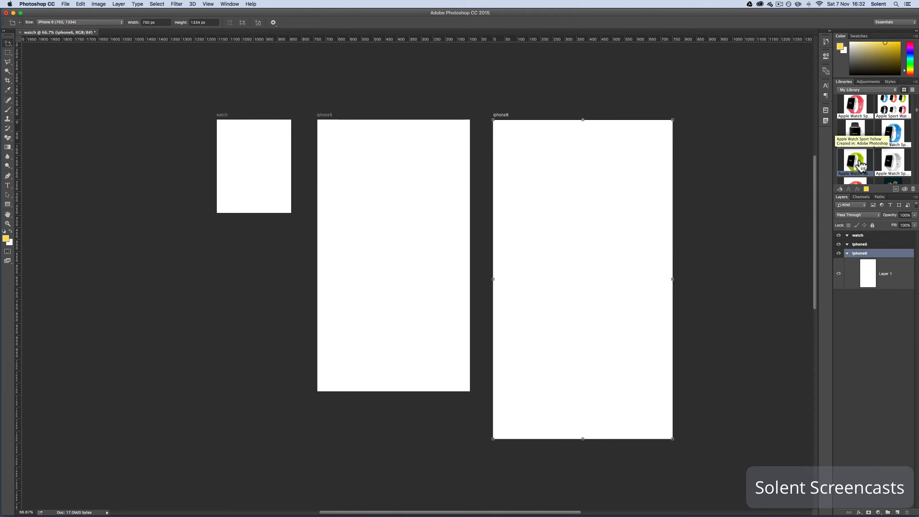
{"action": "left_click_drag", "start_coordinate": [860, 164], "coordinate": [560, 257]}
{"action": "mouse_move", "coordinate": [563, 247]}
{"action": "left_mouse_down"}
{"action": "mouse_move", "coordinate": [566, 235]}
{"action": "mouse_move", "coordinate": [564, 249]}
{"action": "left_mouse_up"}
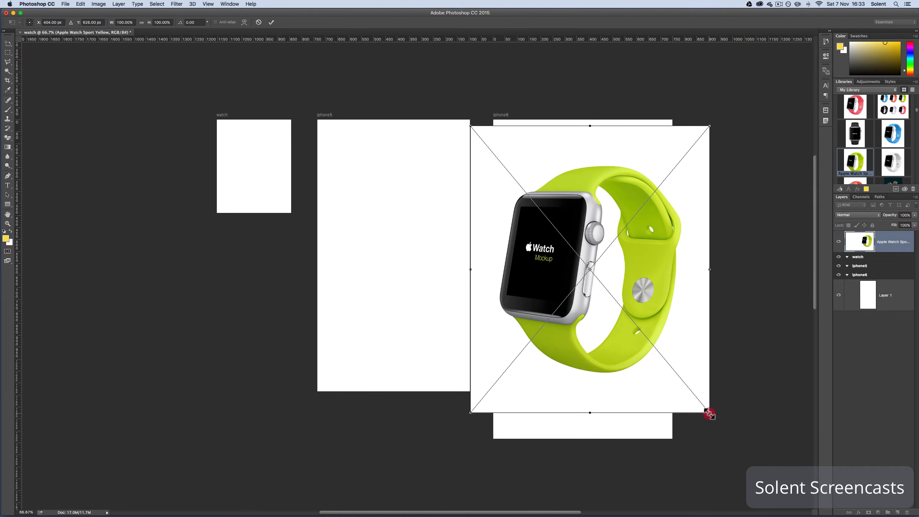
{"action": "mouse_move", "coordinate": [709, 413]}
{"action": "left_mouse_down"}
{"action": "mouse_move", "coordinate": [667, 379]}
{"action": "mouse_move", "coordinate": [699, 399]}
{"action": "left_mouse_up"}
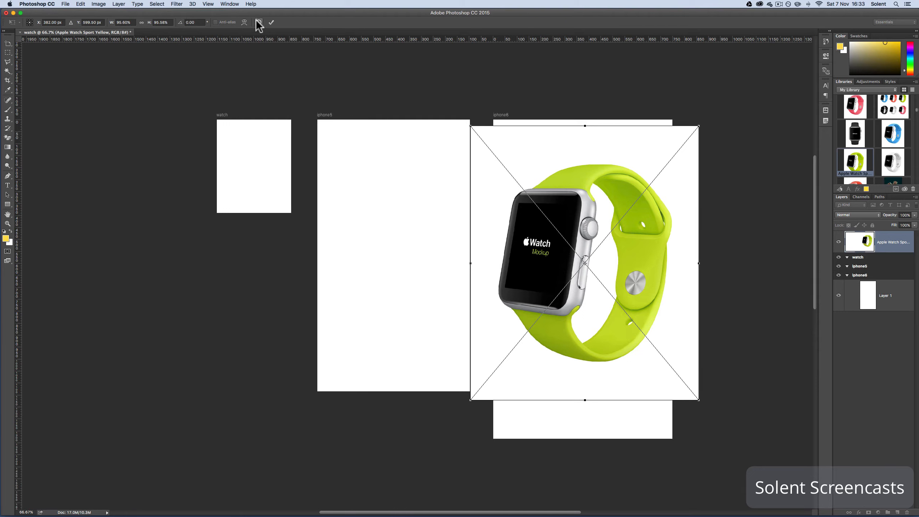
{"action": "left_click", "coordinate": [271, 23]}
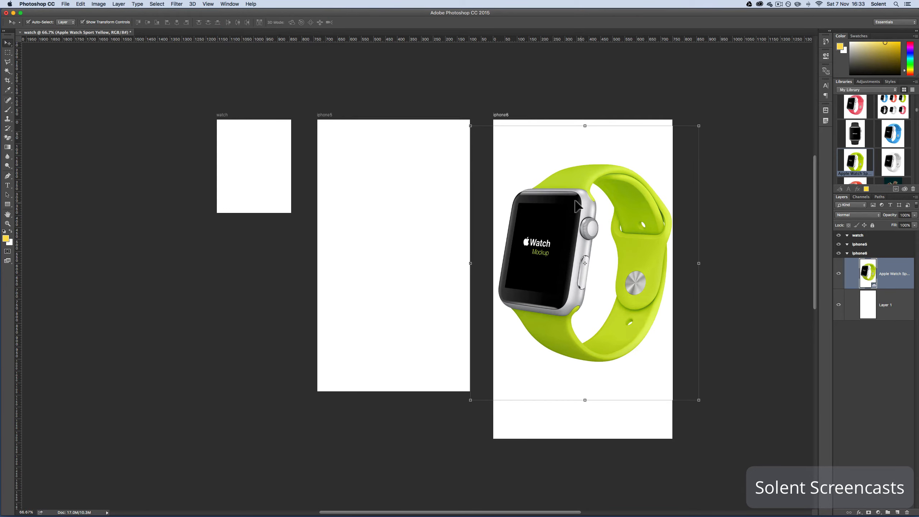
- Scale the yellow watch graphic down further and center it horizontally in the upper-middle area of the iphone6 artboard
{"action": "left_click_drag", "start_coordinate": [578, 199], "coordinate": [578, 214]}
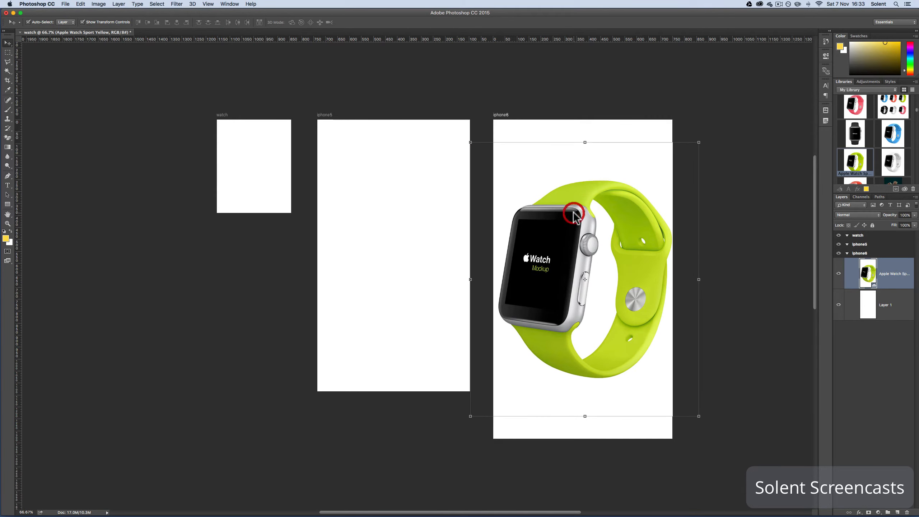
{"action": "left_click", "coordinate": [696, 415]}
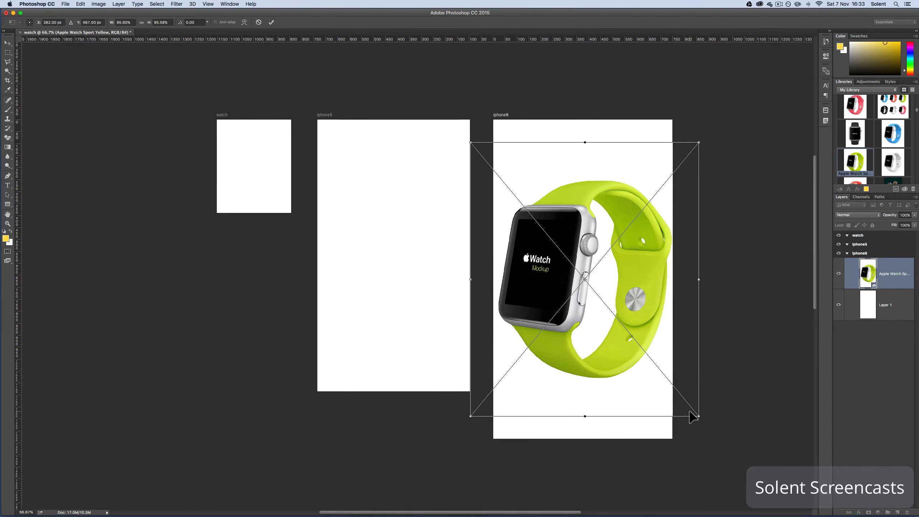
{"action": "left_click_drag", "start_coordinate": [696, 415], "coordinate": [681, 384]}
{"action": "left_click_drag", "start_coordinate": [539, 272], "coordinate": [550, 269]}
{"action": "key", "text": "Return"}
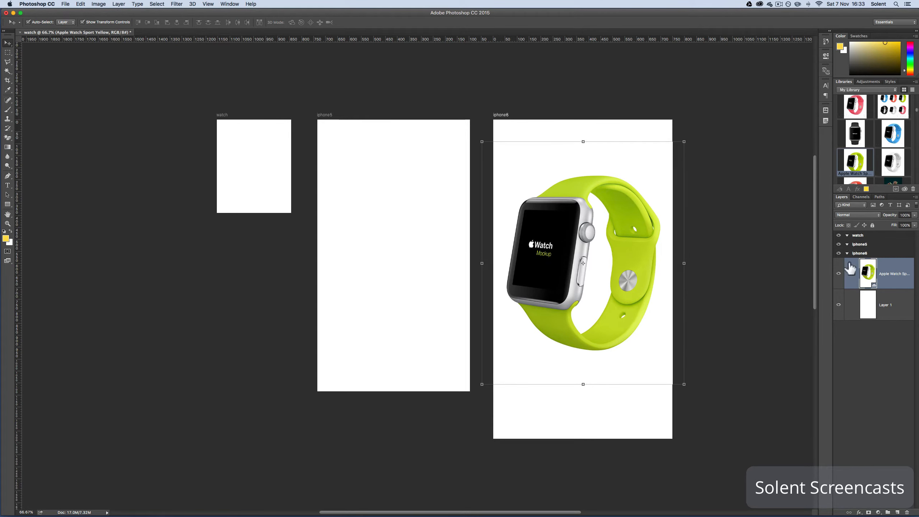
- Place the Apple Watch Sport Blue graphic from the library on the iphone5 artboard, scaled to about 79.3%
{"action": "left_click", "coordinate": [860, 245]}
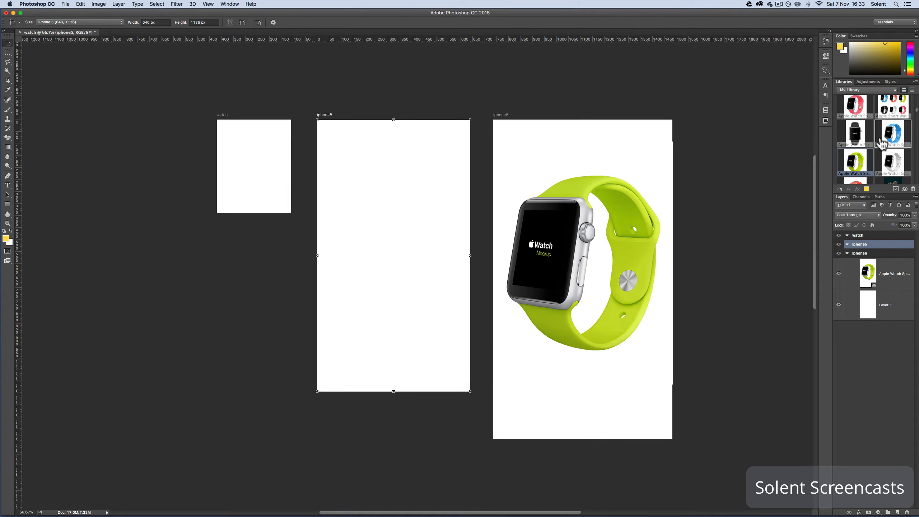
{"action": "left_click_drag", "start_coordinate": [892, 137], "coordinate": [367, 236]}
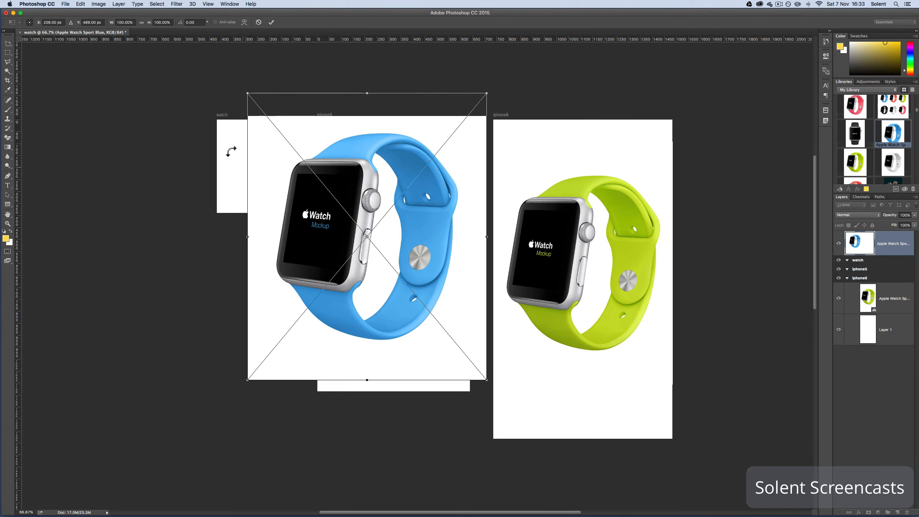
{"action": "left_click_drag", "start_coordinate": [243, 89], "coordinate": [300, 148]}
{"action": "left_click_drag", "start_coordinate": [361, 217], "coordinate": [357, 200]}
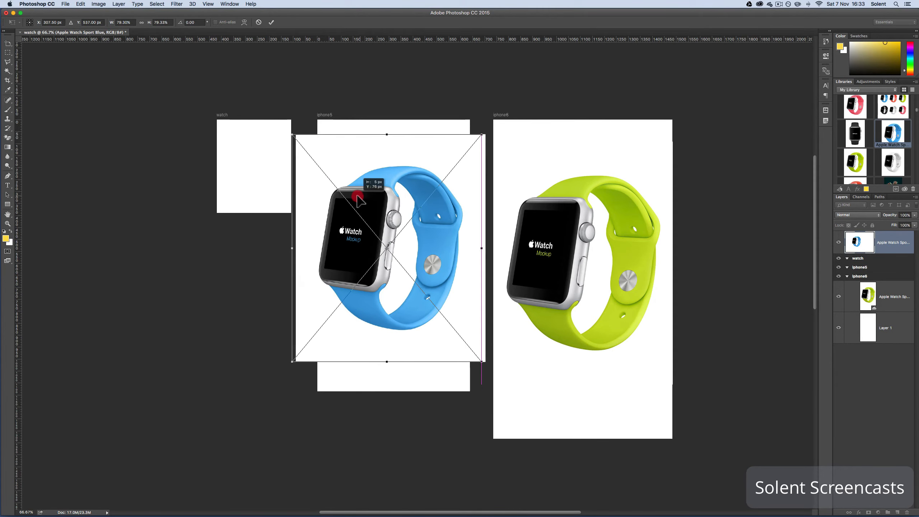
{"action": "left_click", "coordinate": [271, 22]}
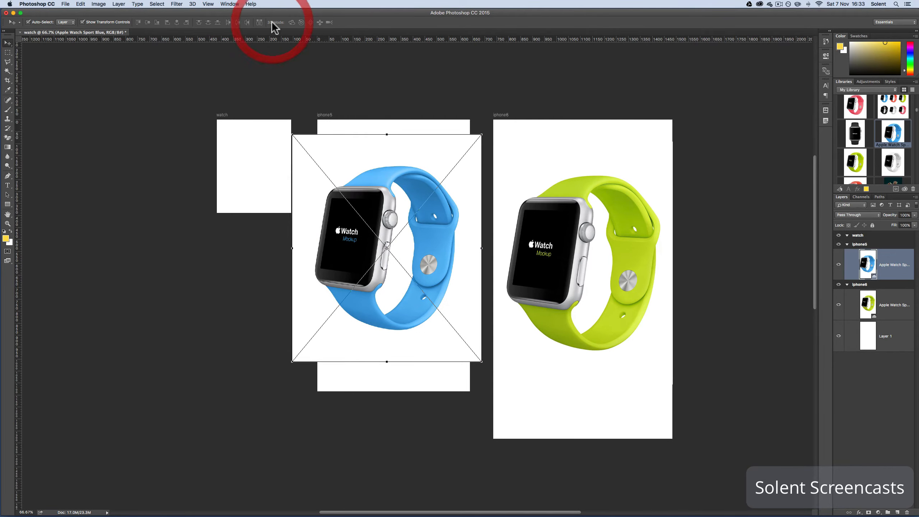
- Scale the blue watch graphic down further and center it horizontally in the upper-middle area of the iphone5 artboard
{"action": "left_click_drag", "start_coordinate": [398, 214], "coordinate": [405, 213]}
{"action": "left_click_drag", "start_coordinate": [489, 362], "coordinate": [466, 335]}
{"action": "key", "text": "Return"}
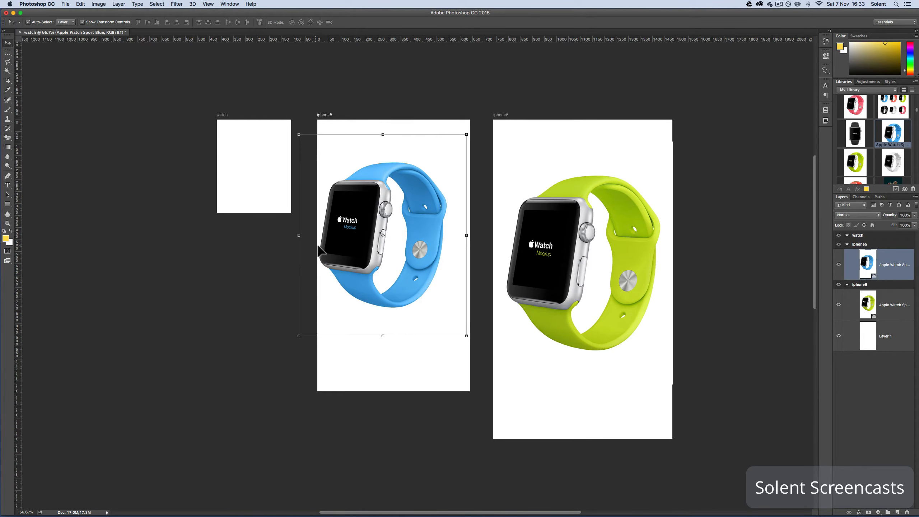
{"action": "left_click_drag", "start_coordinate": [332, 252], "coordinate": [362, 257]}
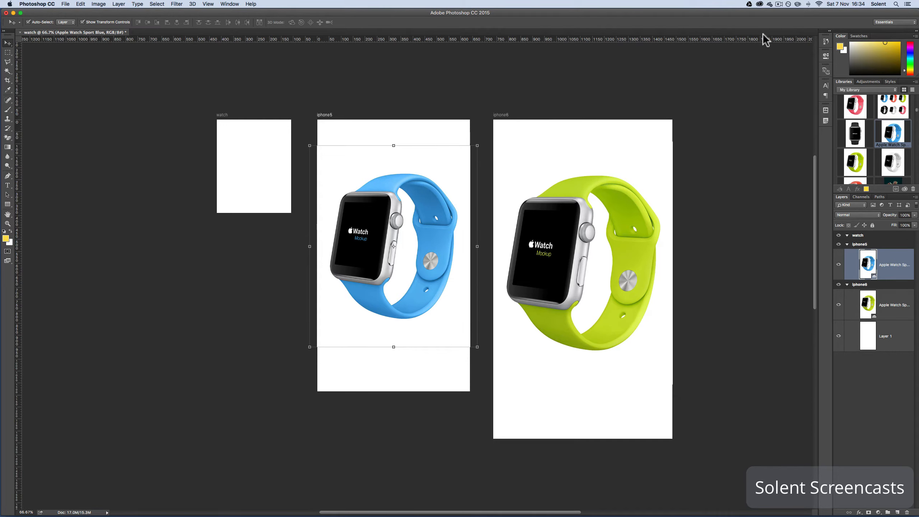
- Place the Apple Watch Black Band graphic from the library on the watch artboard, scaled to about 38% and centered
{"action": "left_click", "coordinate": [854, 137]}
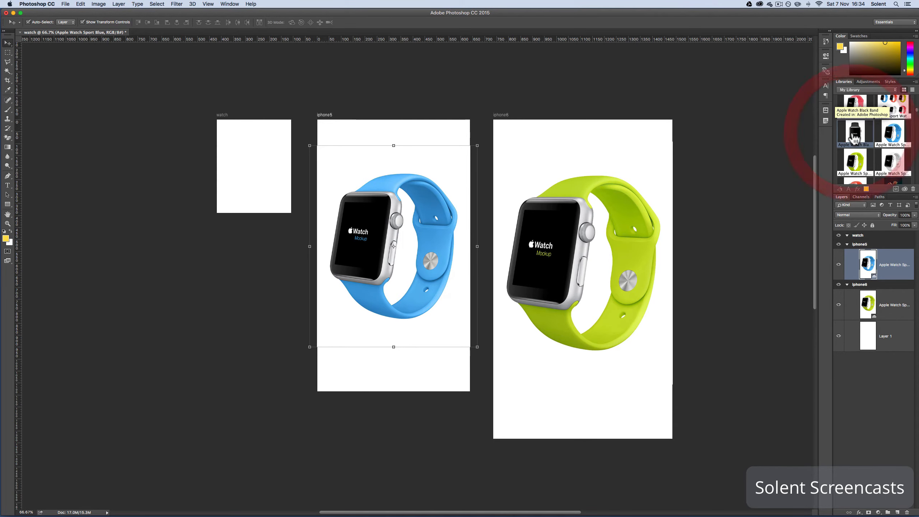
{"action": "left_click", "coordinate": [868, 235]}
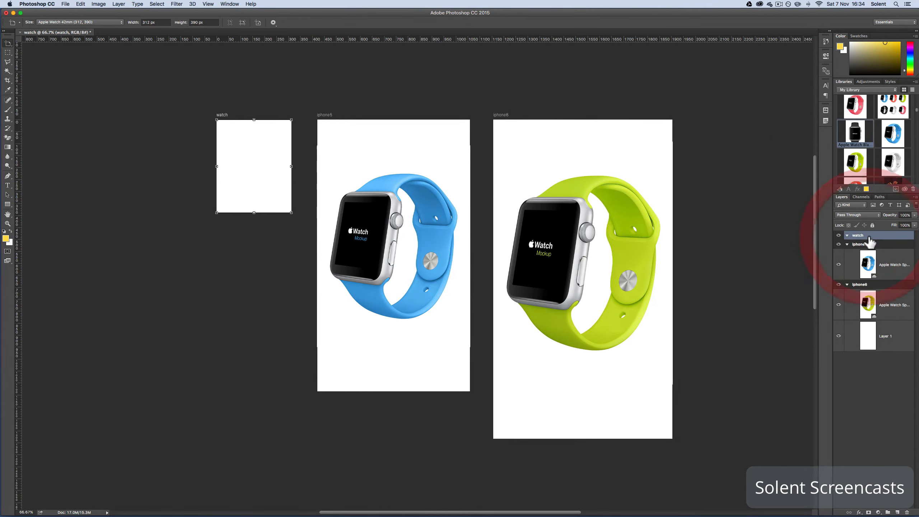
{"action": "left_click_drag", "start_coordinate": [864, 152], "coordinate": [260, 162]}
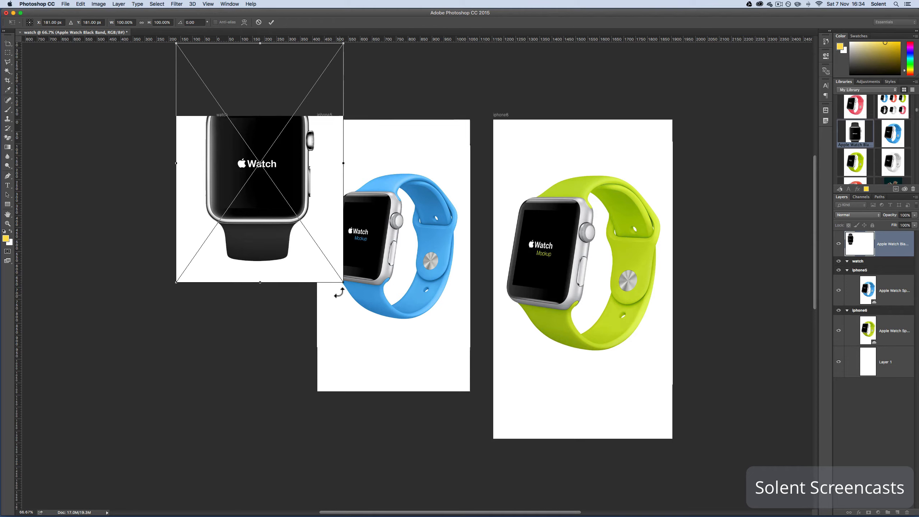
{"action": "left_click_drag", "start_coordinate": [341, 284], "coordinate": [239, 134]}
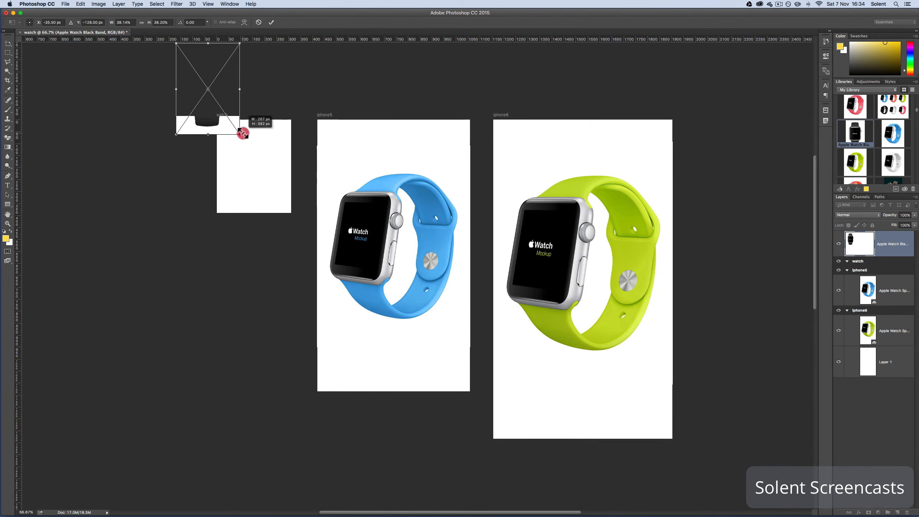
{"action": "left_click_drag", "start_coordinate": [214, 105], "coordinate": [256, 185]}
{"action": "left_click", "coordinate": [271, 22]}
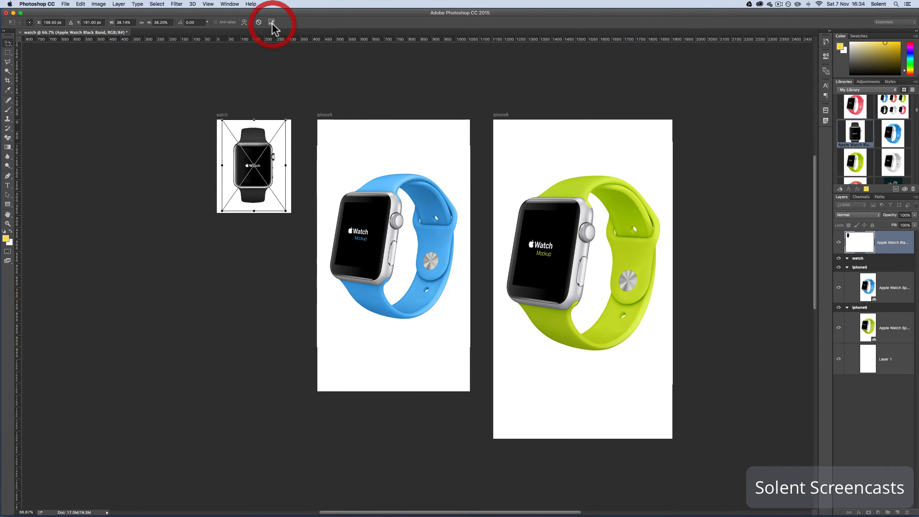
{"action": "left_click", "coordinate": [207, 271]}
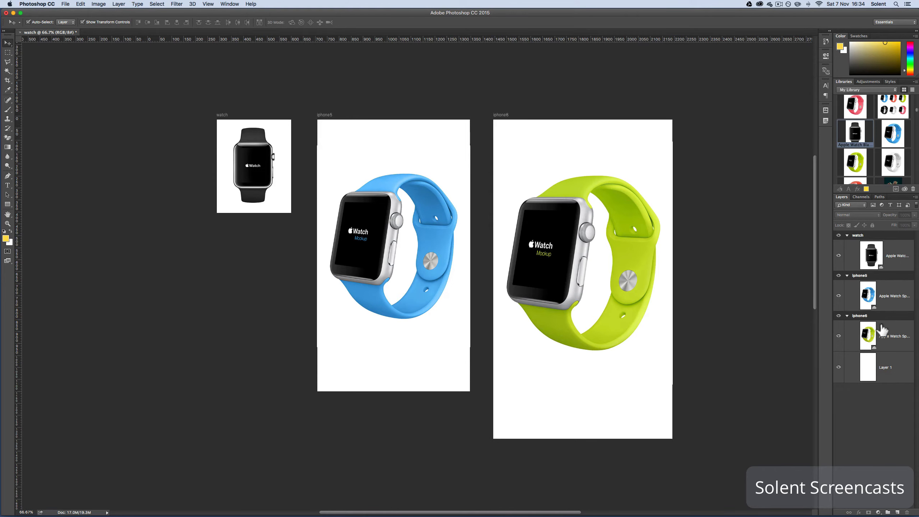
- Duplicate the black band watch from the watch artboard onto the lower part of the iphone5 artboard
{"action": "left_click", "coordinate": [353, 281]}
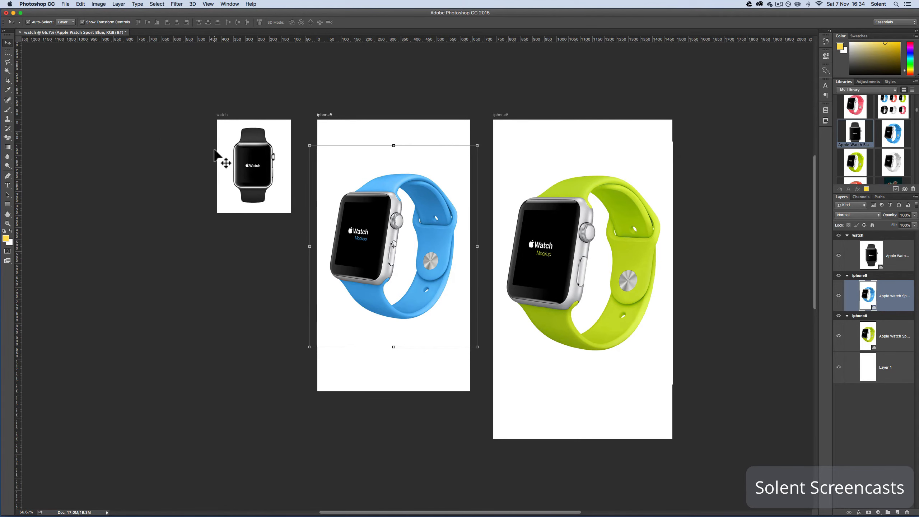
{"action": "left_click", "coordinate": [270, 159]}
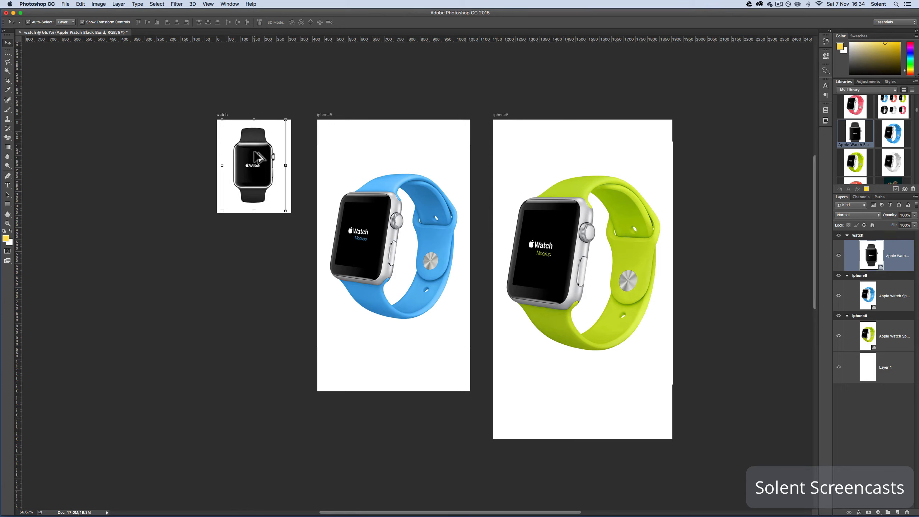
{"action": "left_click_drag", "start_coordinate": [258, 158], "coordinate": [401, 328]}
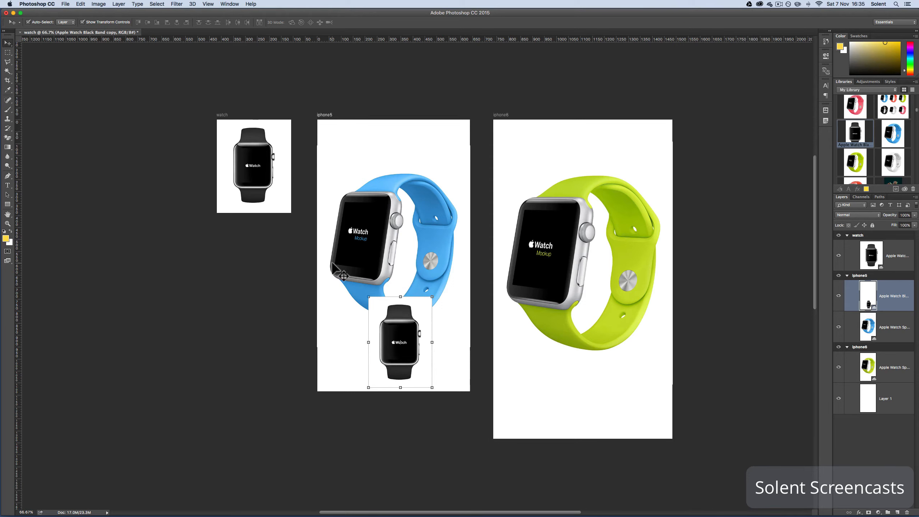
- Scale the black watch copy to about 22.6% and position it in the lower-left corner of the iphone5 artboard
{"action": "left_click", "coordinate": [368, 294]}
{"action": "left_click_drag", "start_coordinate": [367, 295], "coordinate": [394, 334]}
{"action": "left_click_drag", "start_coordinate": [422, 384], "coordinate": [359, 380]}
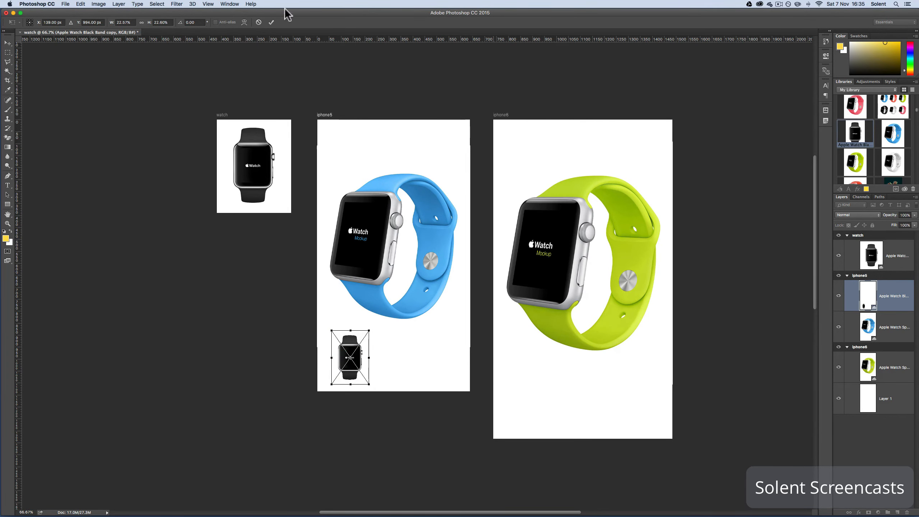
{"action": "left_click", "coordinate": [272, 22]}
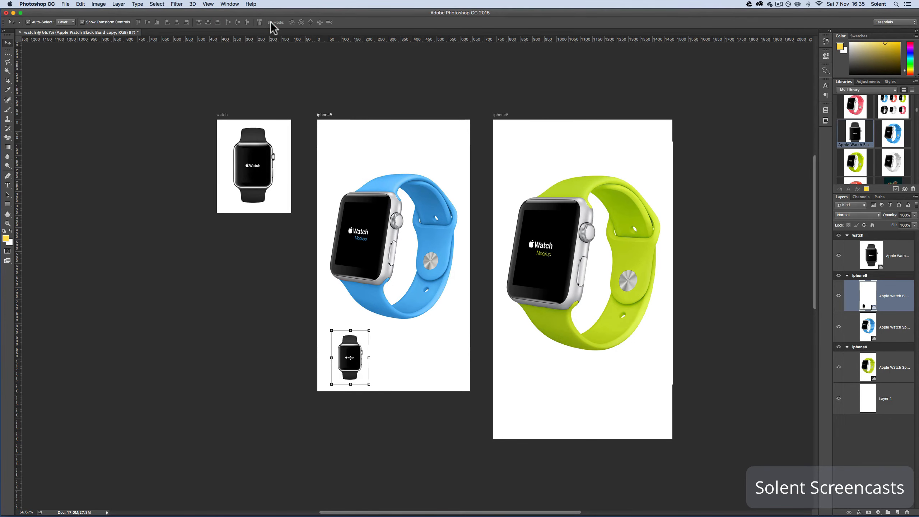
{"action": "left_click", "coordinate": [325, 115]}
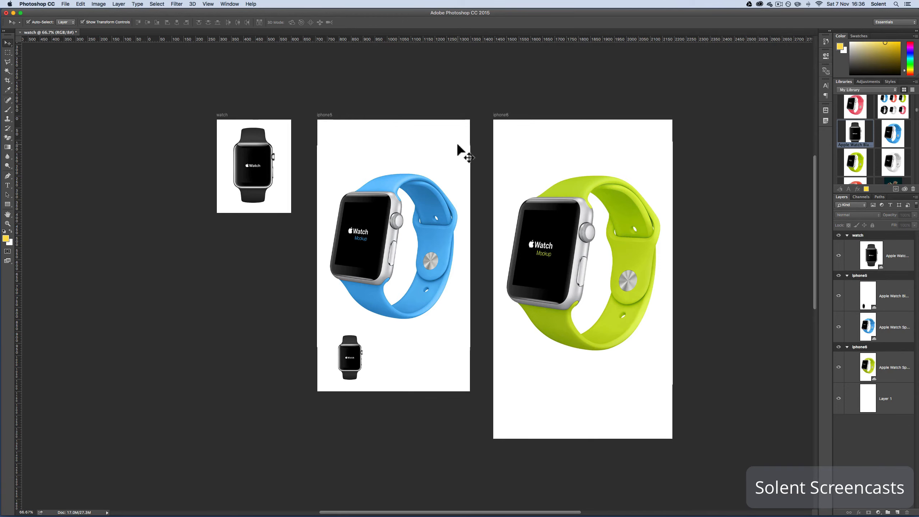
- Save the document as watch.psd in the watch folder, in Photoshop format with layers and Maximize Compatibility enabled
{"action": "left_click", "coordinate": [67, 5]}
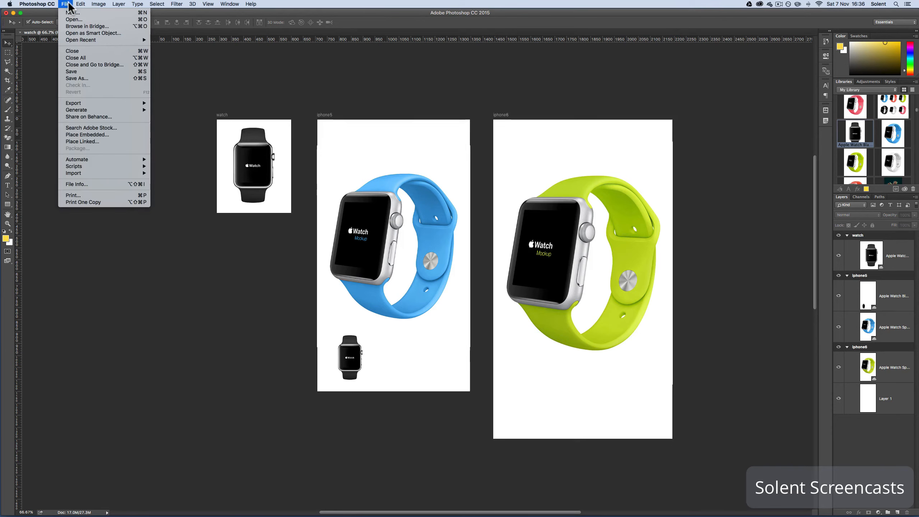
{"action": "left_click", "coordinate": [99, 72]}
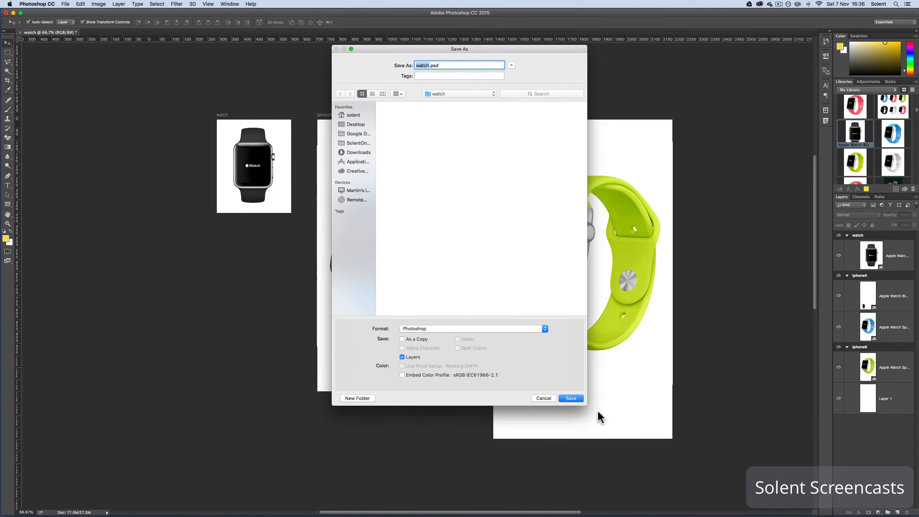
{"action": "left_click", "coordinate": [570, 398]}
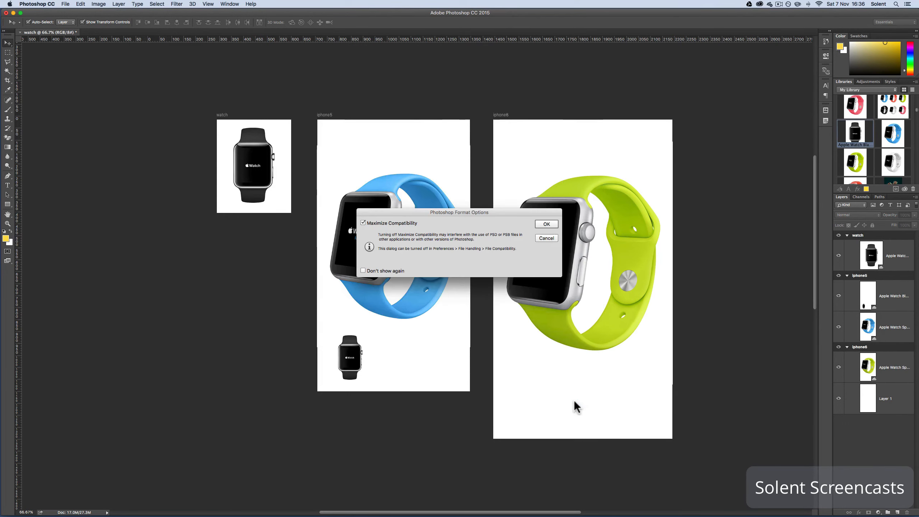
{"action": "left_click", "coordinate": [552, 224]}
- Quick-export the artboards as PNG files into the watch folder
{"action": "left_click", "coordinate": [67, 3]}
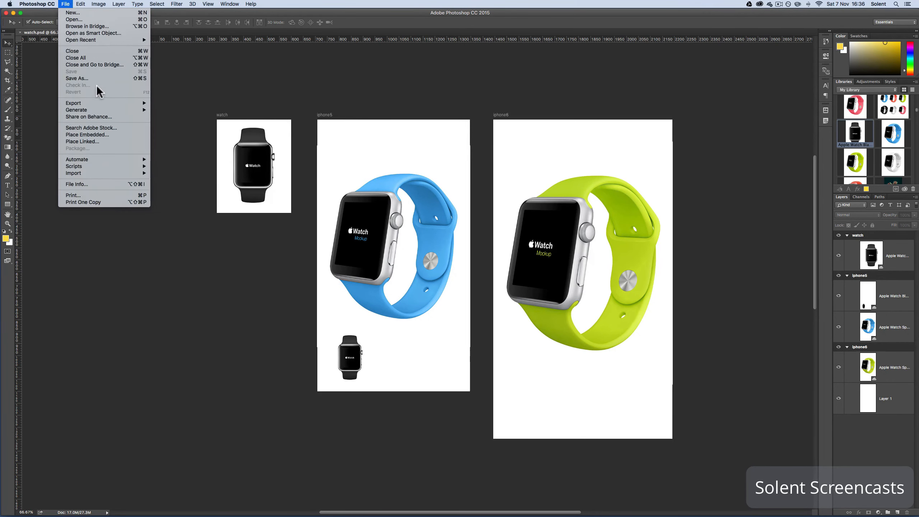
{"action": "mouse_move", "coordinate": [94, 101]}
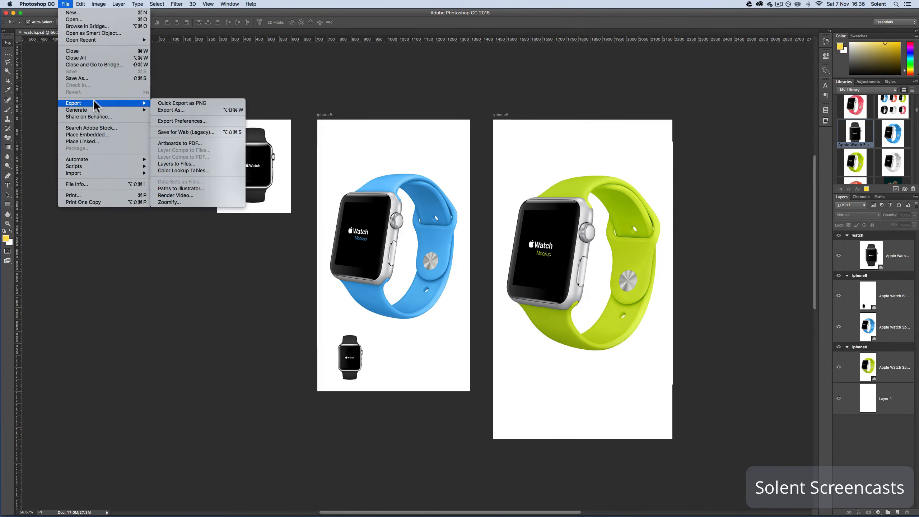
{"action": "left_click", "coordinate": [209, 103]}
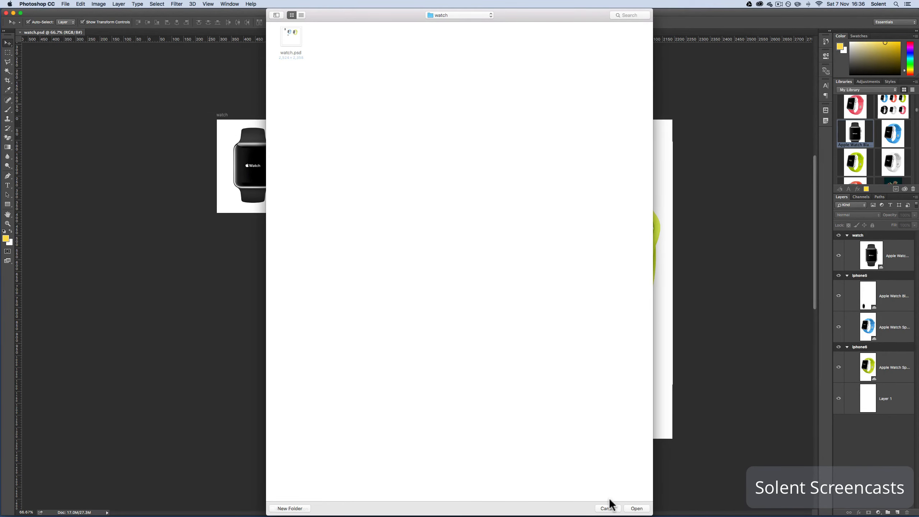
{"action": "left_click", "coordinate": [636, 508]}
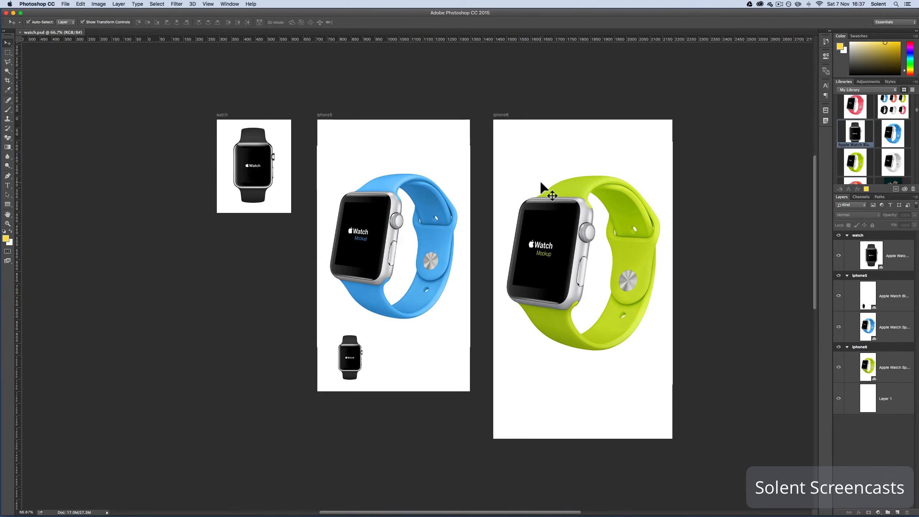
- Open the watch folder from the desktop in Finder and preview iphone5.png, iphone6.png and watch.png, closing the folder when done
{"action": "left_click_drag", "start_coordinate": [585, 14], "coordinate": [549, 317]}
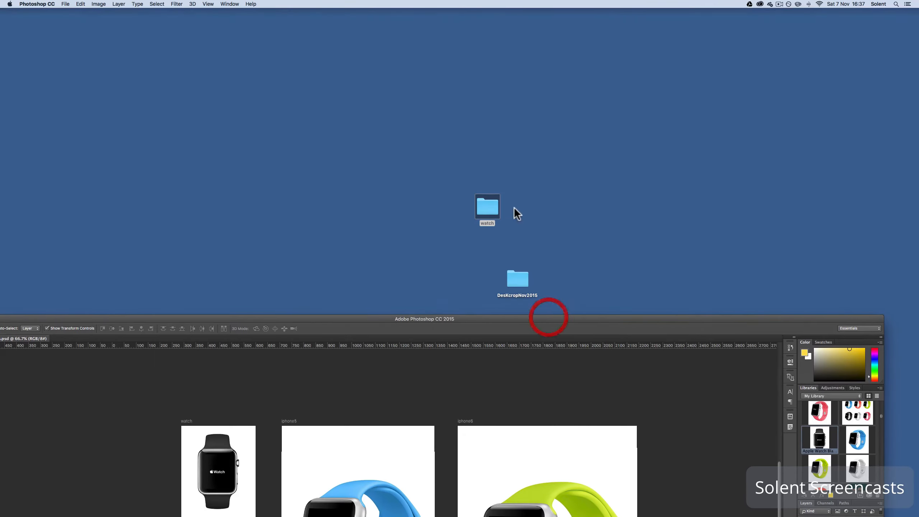
{"action": "double_click", "coordinate": [487, 207]}
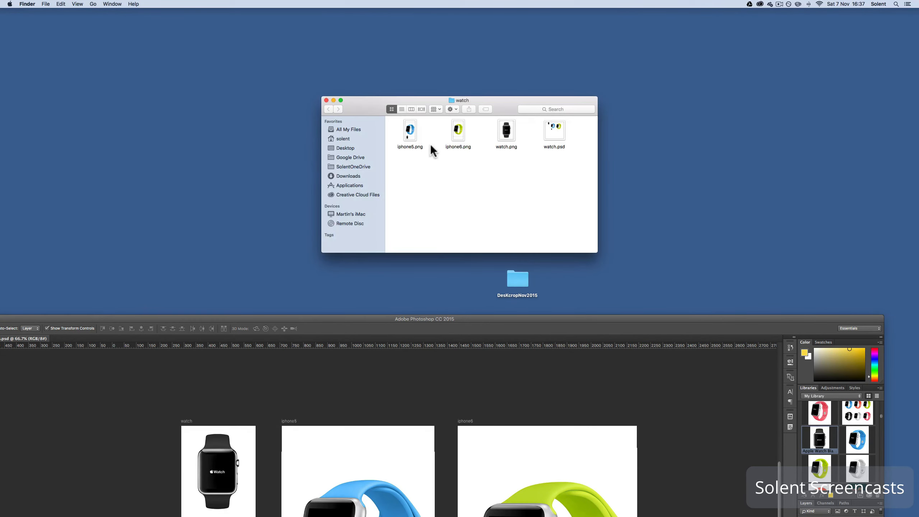
{"action": "left_click", "coordinate": [410, 136]}
{"action": "key", "text": "space"}
{"action": "key", "text": "space"}
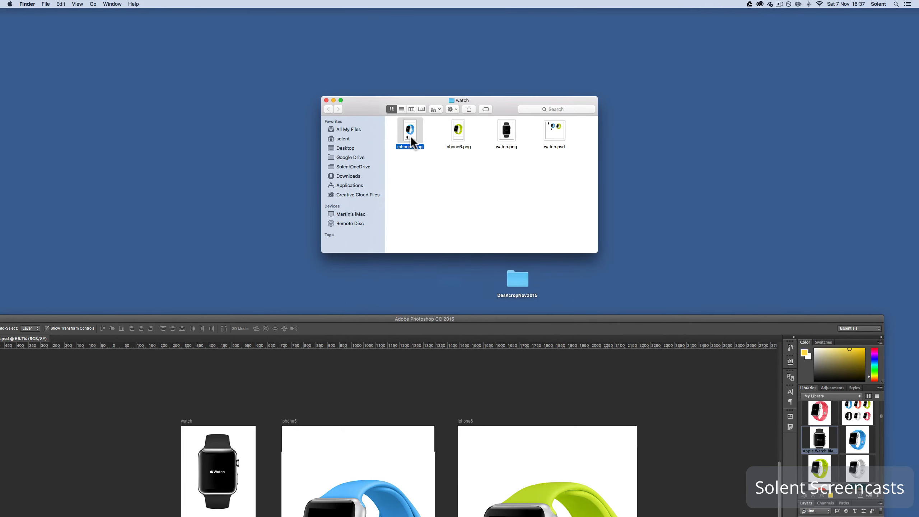
{"action": "left_click", "coordinate": [456, 129]}
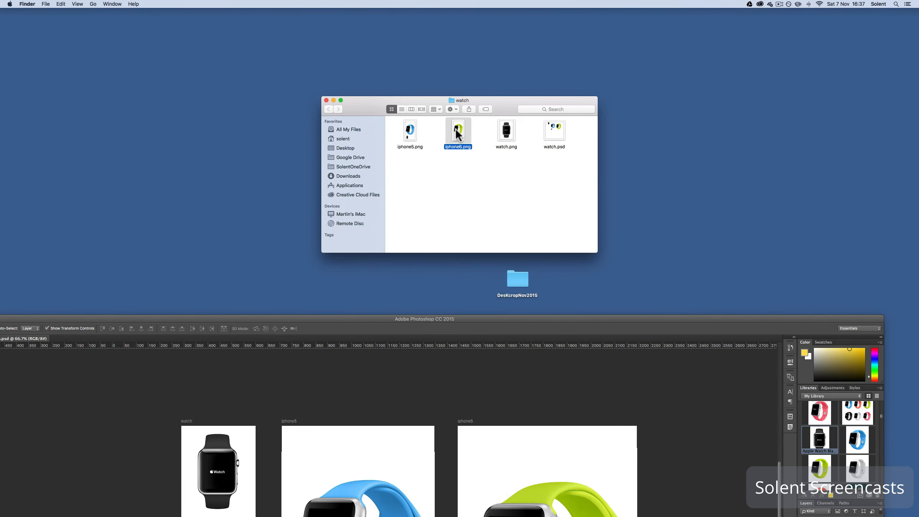
{"action": "key", "text": "space"}
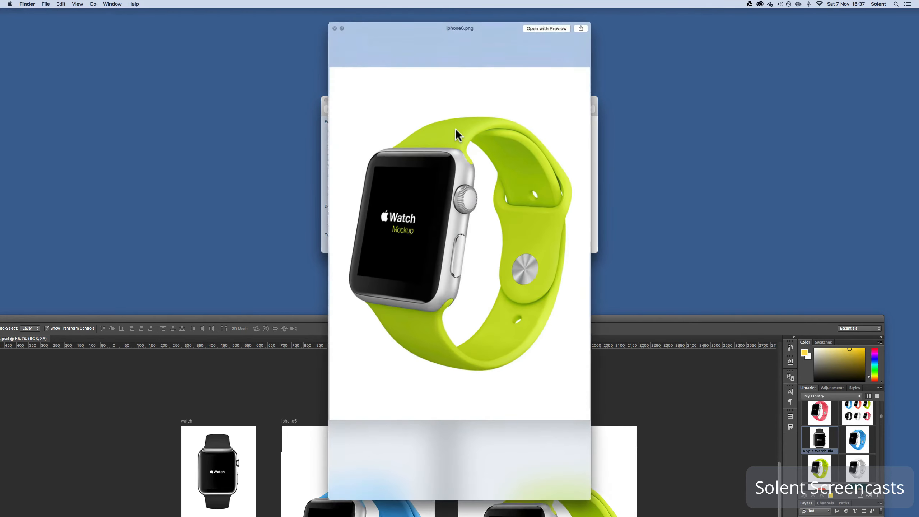
{"action": "key", "text": "space"}
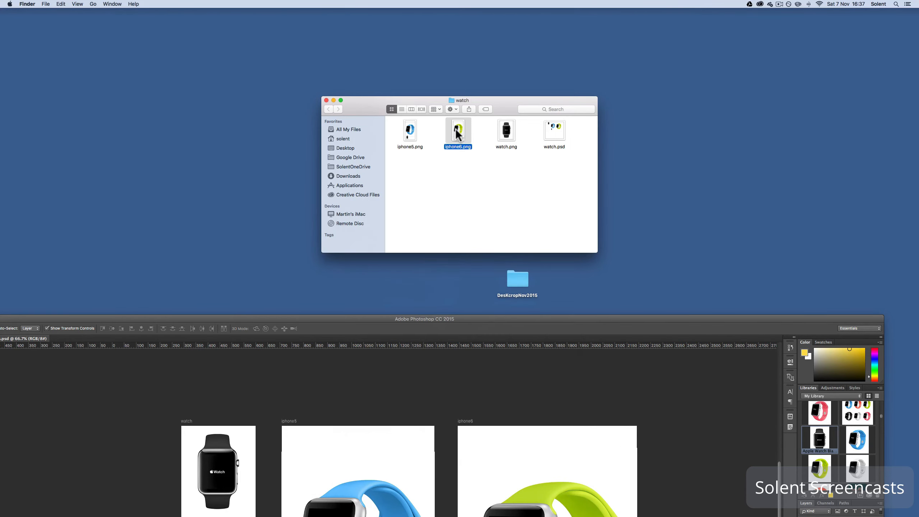
{"action": "left_click", "coordinate": [510, 133]}
{"action": "key", "text": "space"}
{"action": "key", "text": "space"}
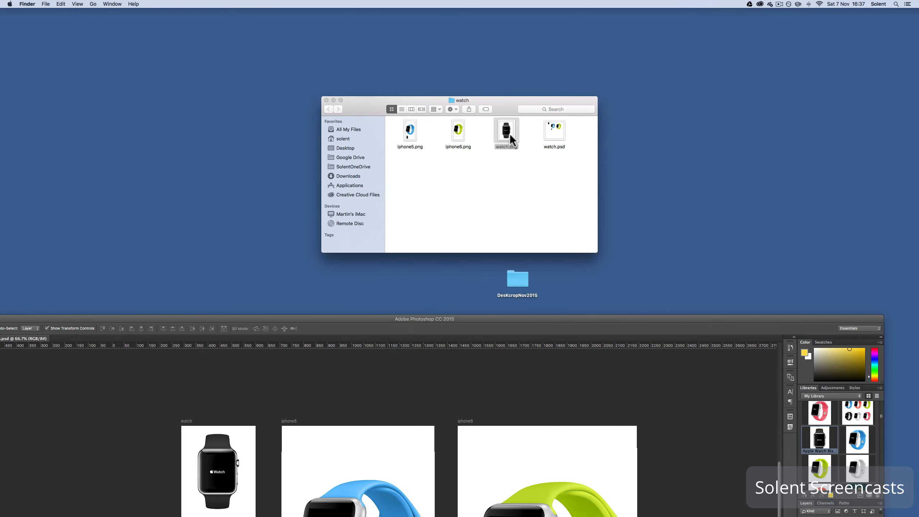
{"action": "left_click", "coordinate": [326, 100]}
{"action": "left_click", "coordinate": [369, 262]}
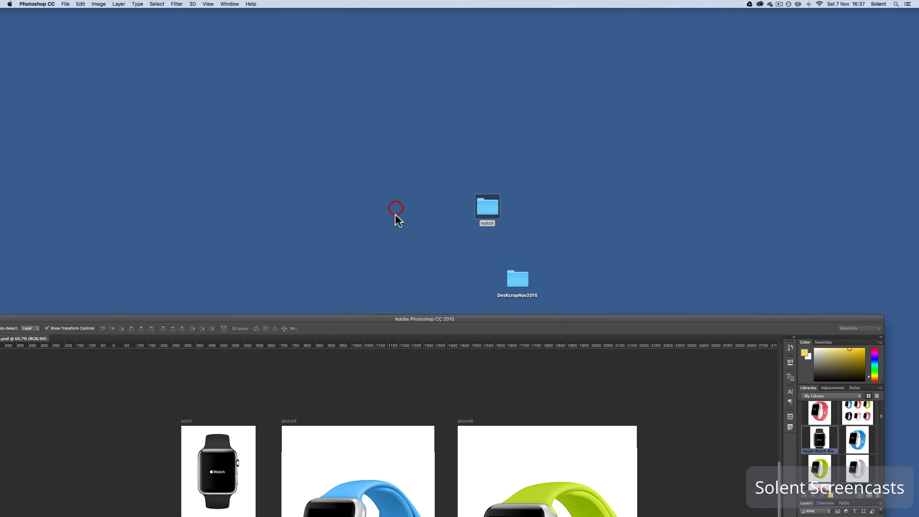
- Start an Export As of the artboards and set the watch artboard's file format to JPG
{"action": "left_click_drag", "start_coordinate": [357, 319], "coordinate": [449, 3]}
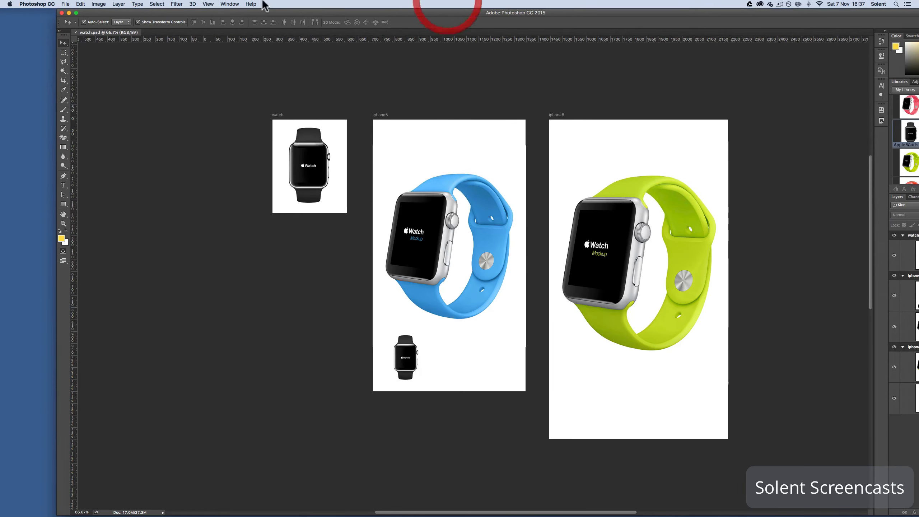
{"action": "left_click", "coordinate": [65, 4]}
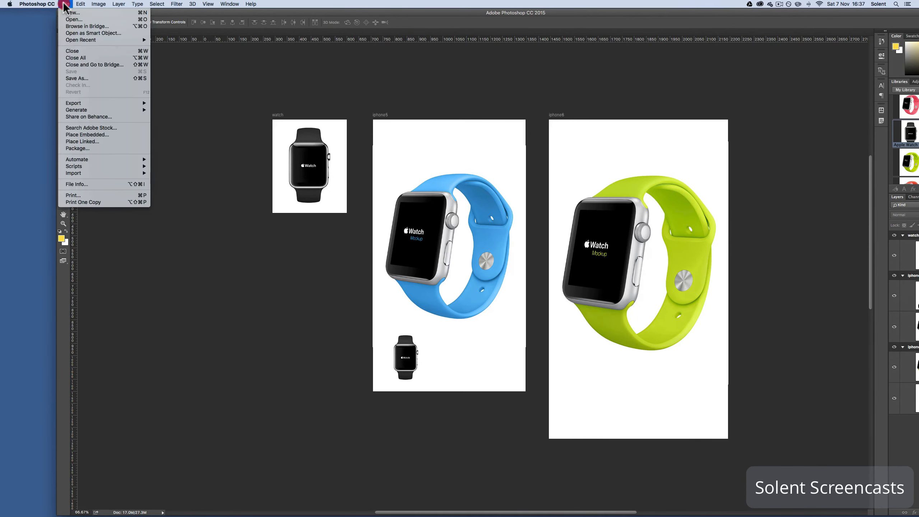
{"action": "mouse_move", "coordinate": [81, 104]}
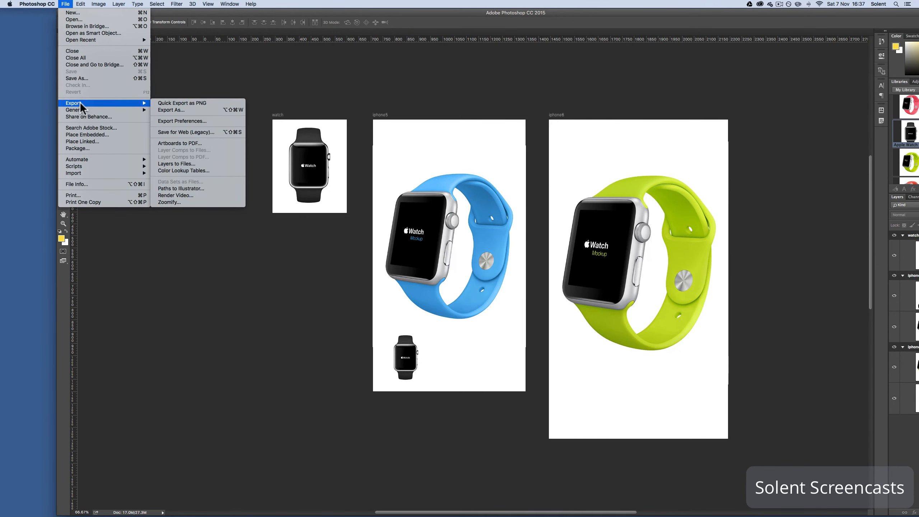
{"action": "left_click", "coordinate": [204, 110]}
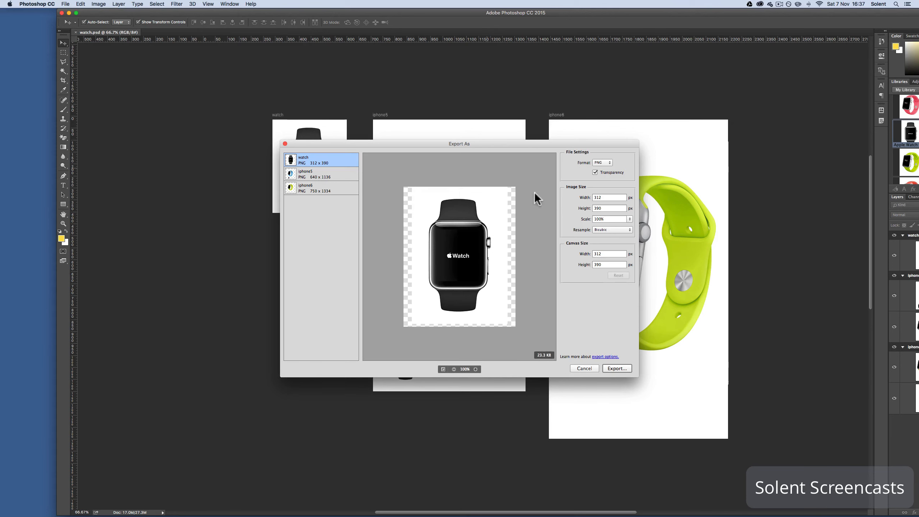
{"action": "left_click", "coordinate": [607, 162]}
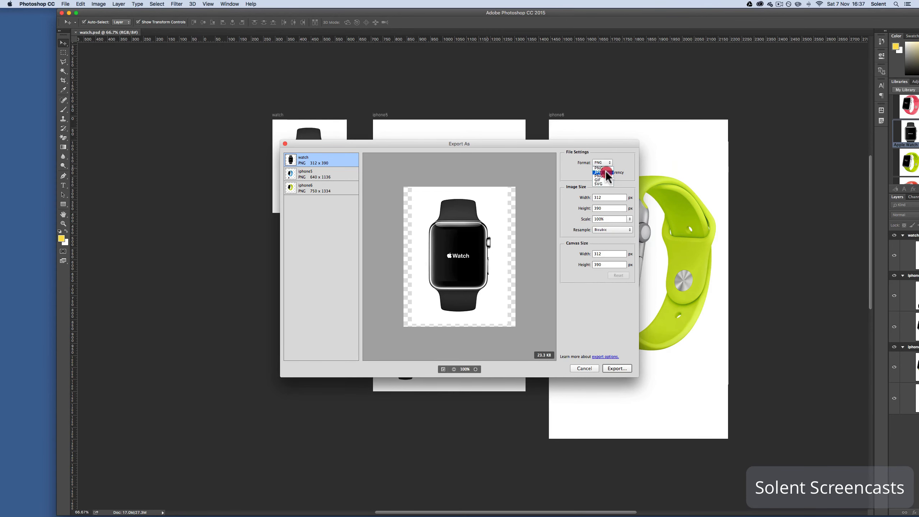
{"action": "left_click", "coordinate": [603, 170]}
- Set the iphone5 and iphone6 artboards to JPG as well and export all the artboards into the watch folder
{"action": "left_click", "coordinate": [308, 177]}
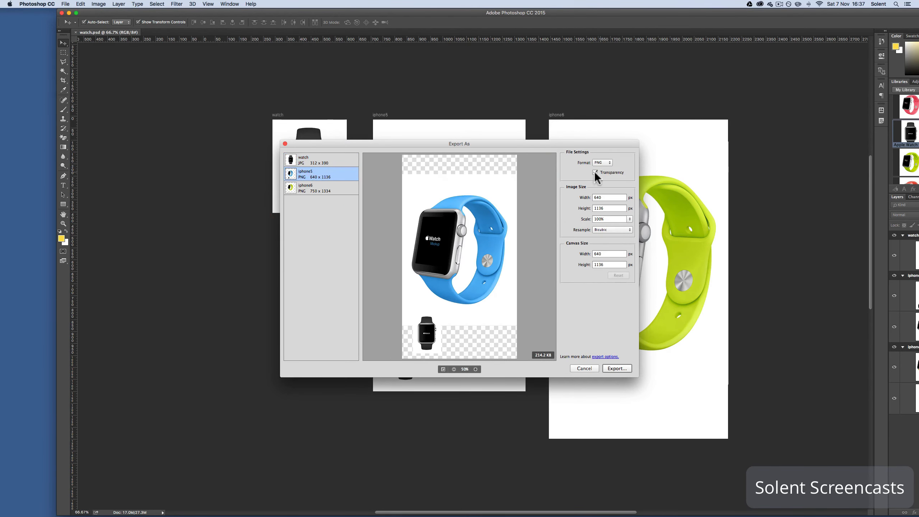
{"action": "left_click", "coordinate": [609, 163]}
{"action": "left_click", "coordinate": [609, 172]}
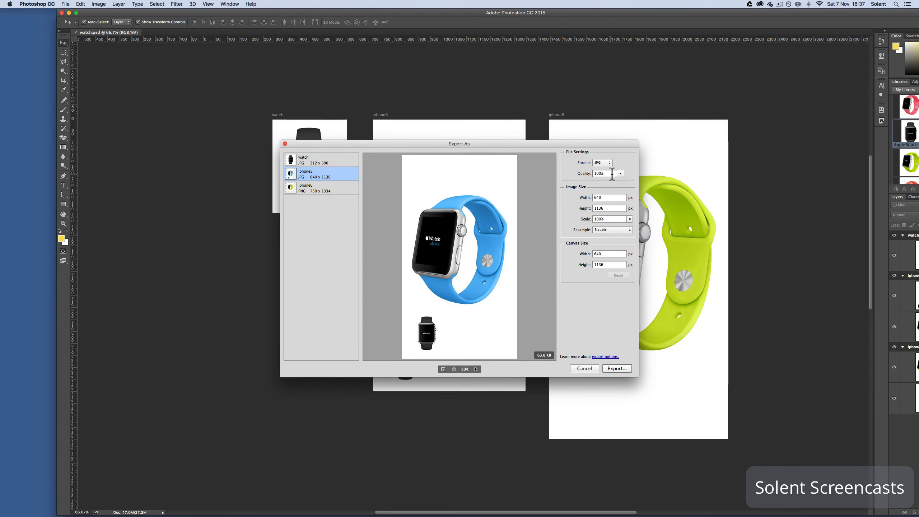
{"action": "left_click", "coordinate": [318, 188]}
{"action": "left_click", "coordinate": [607, 163]}
{"action": "left_click", "coordinate": [609, 171]}
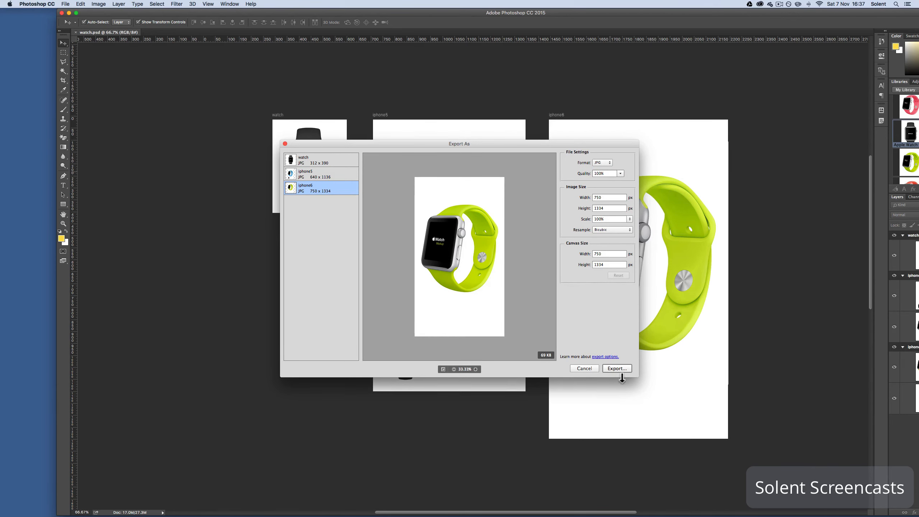
{"action": "left_click", "coordinate": [617, 368]}
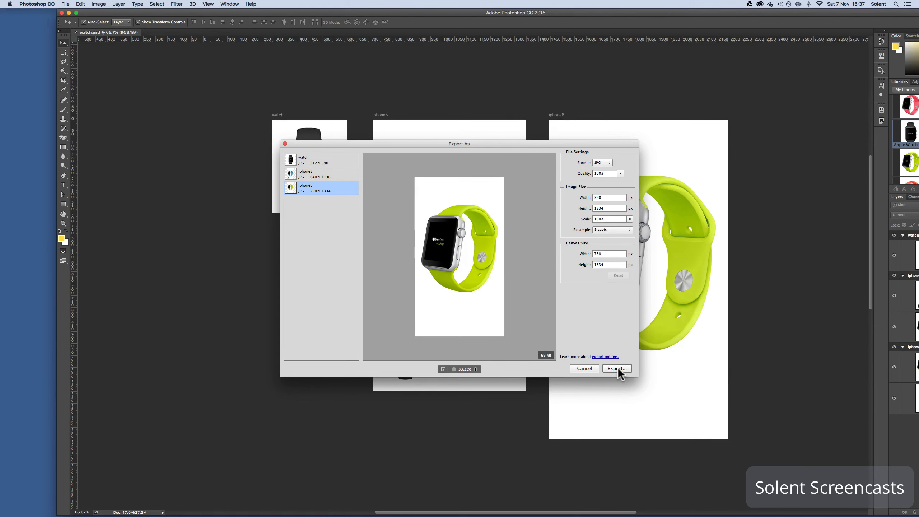
{"action": "left_click", "coordinate": [570, 249]}
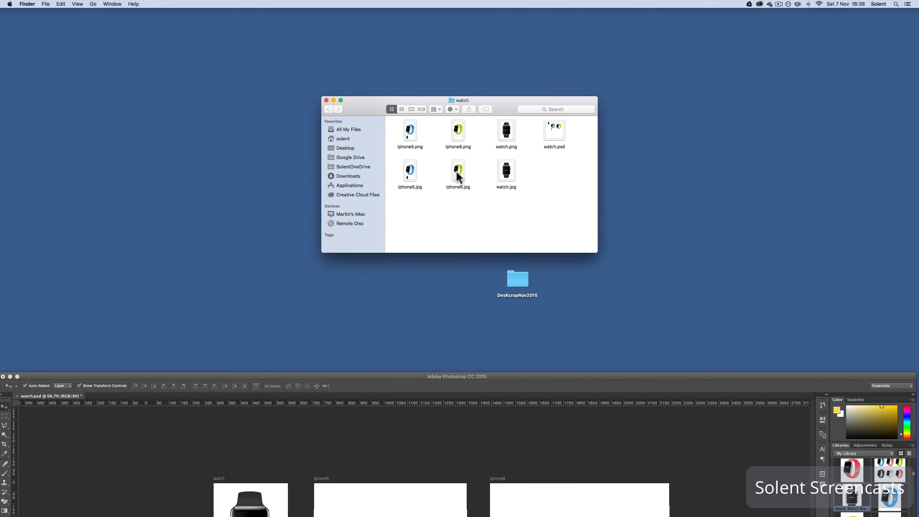
- Preview the exported iphone5.jpg and iphone6.jpg in the watch folder in Finder
{"action": "left_click", "coordinate": [411, 176]}
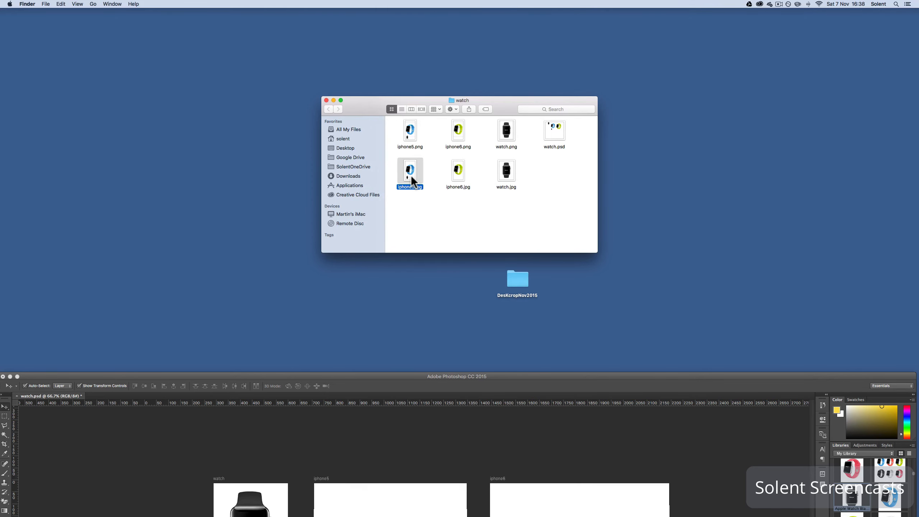
{"action": "key", "text": "space"}
{"action": "key", "text": "space"}
{"action": "left_click", "coordinate": [458, 172]}
{"action": "key", "text": "space"}
{"action": "key", "text": "space"}
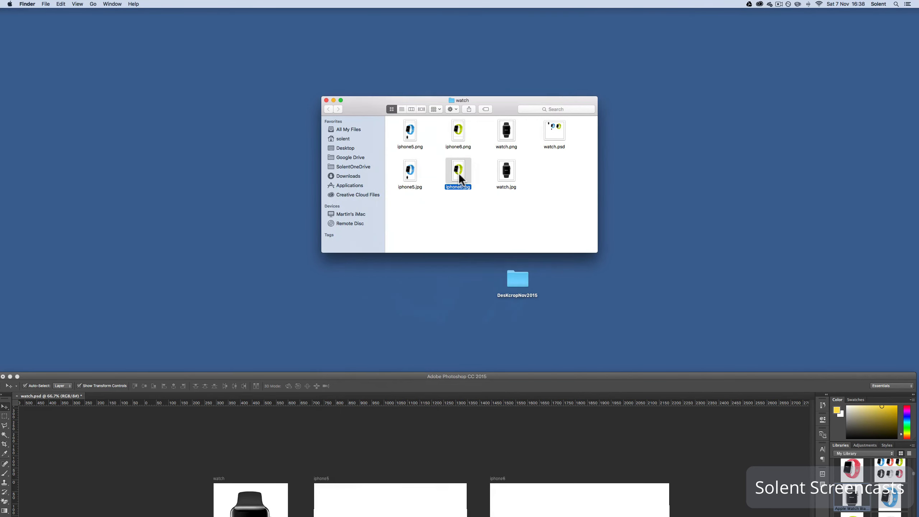
- Return to Photoshop and export all artboards to PDF as watch.pdf in the desktop's watch folder, keeping the default slideshow options
{"action": "left_click_drag", "start_coordinate": [344, 377], "coordinate": [432, 203]}
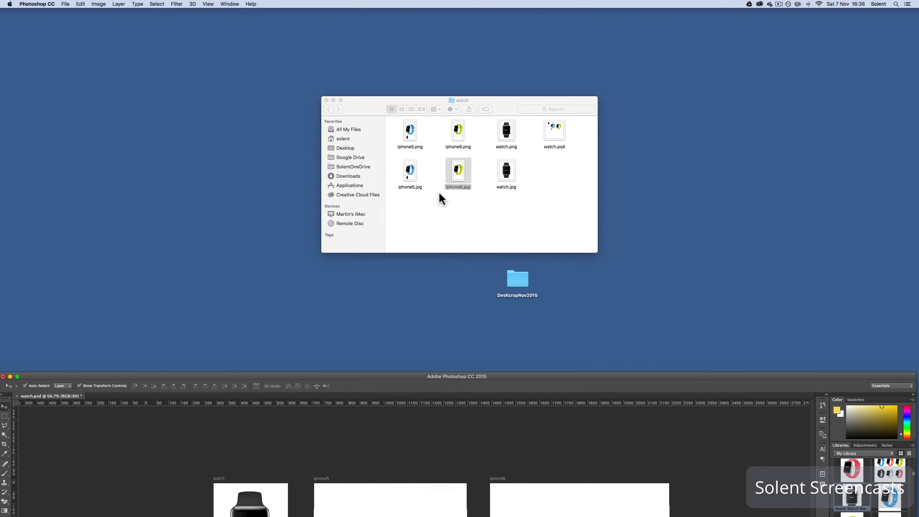
{"action": "left_click", "coordinate": [444, 215]}
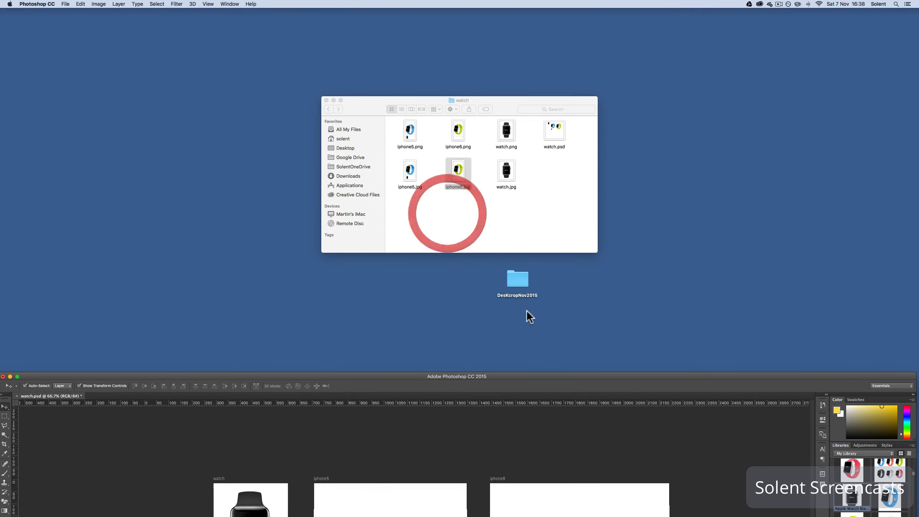
{"action": "left_click_drag", "start_coordinate": [536, 377], "coordinate": [560, 4]}
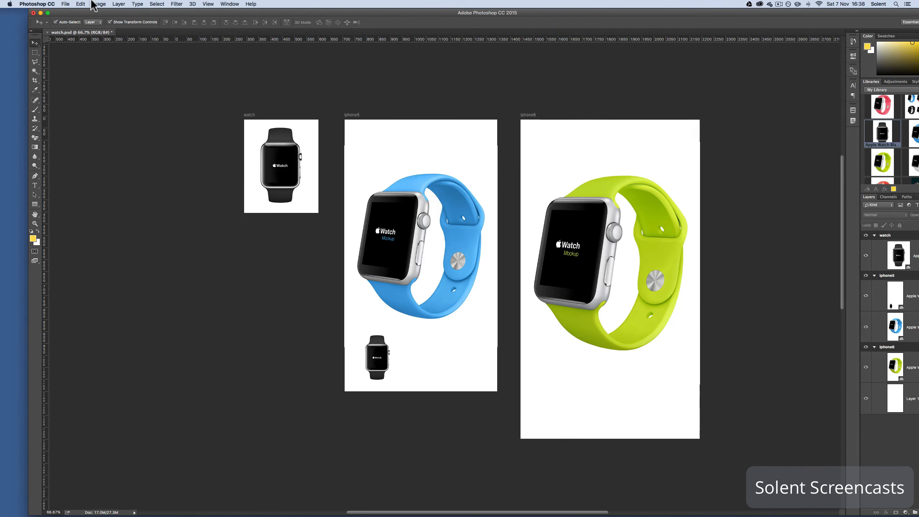
{"action": "left_click", "coordinate": [65, 4]}
{"action": "mouse_move", "coordinate": [83, 104]}
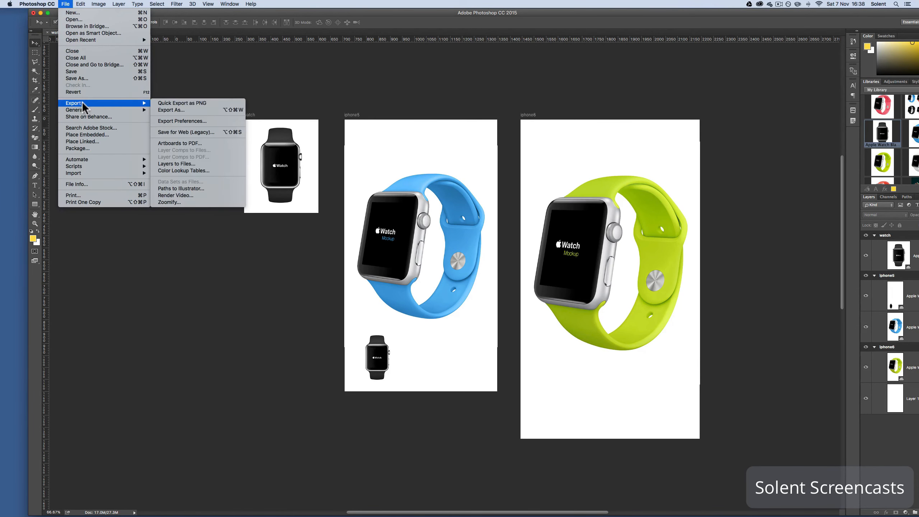
{"action": "left_click", "coordinate": [219, 143]}
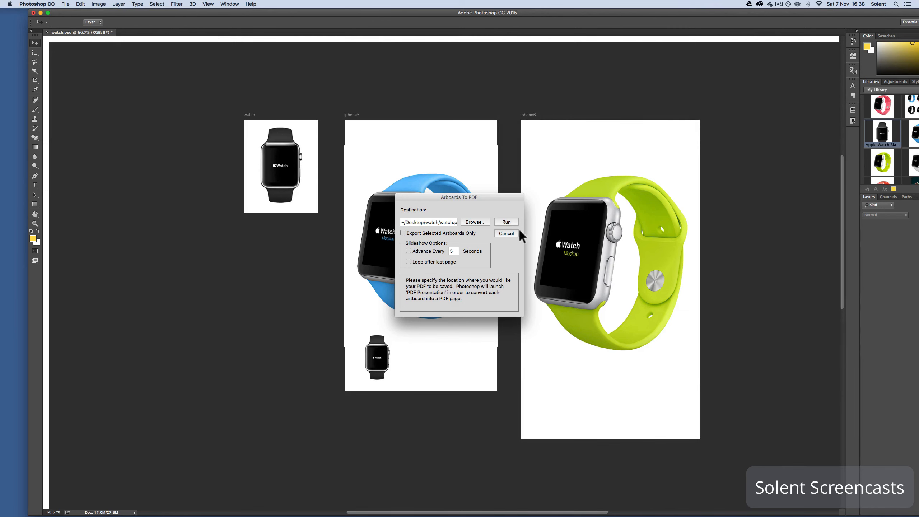
{"action": "left_click", "coordinate": [508, 220]}
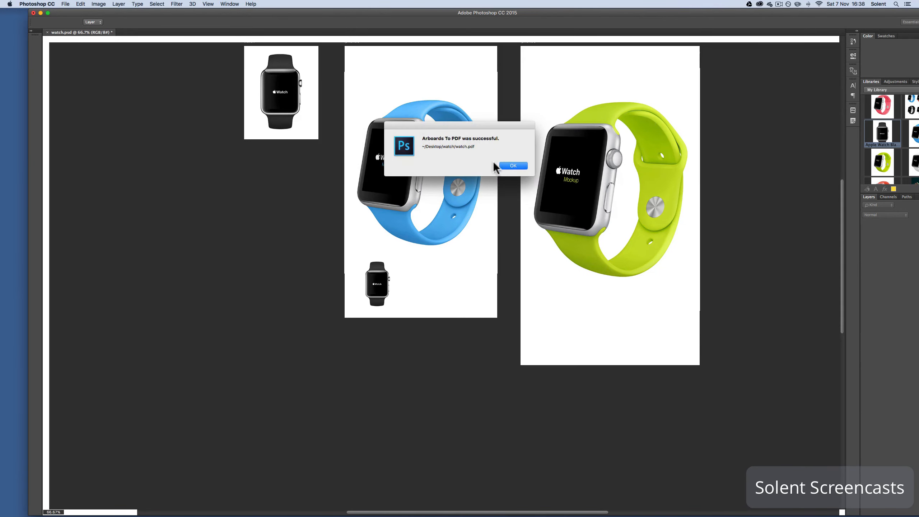
{"action": "left_click", "coordinate": [506, 167]}
- Switch to the watch folder in Finder and open watch.pdf in Acrobat Pro
{"action": "left_click_drag", "start_coordinate": [597, 12], "coordinate": [483, 297]}
{"action": "left_click", "coordinate": [480, 223]}
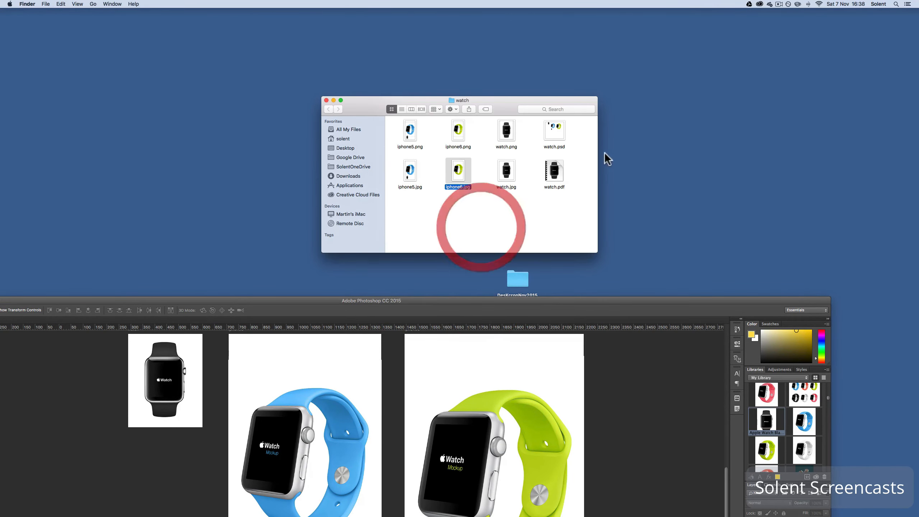
{"action": "left_click", "coordinate": [556, 170]}
{"action": "double_click", "coordinate": [558, 170]}
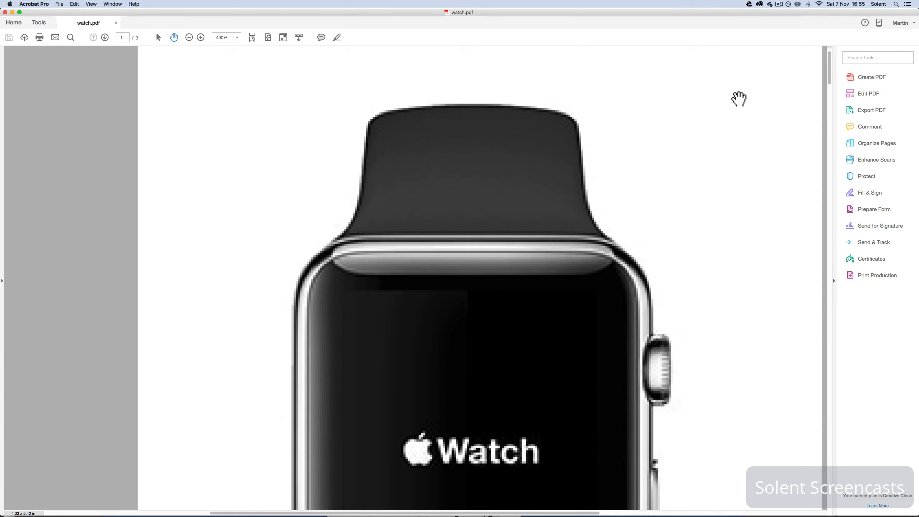
- Set the PDF's zoom to 75% and look through its artboard pages from first to last and back
{"action": "left_click", "coordinate": [236, 37]}
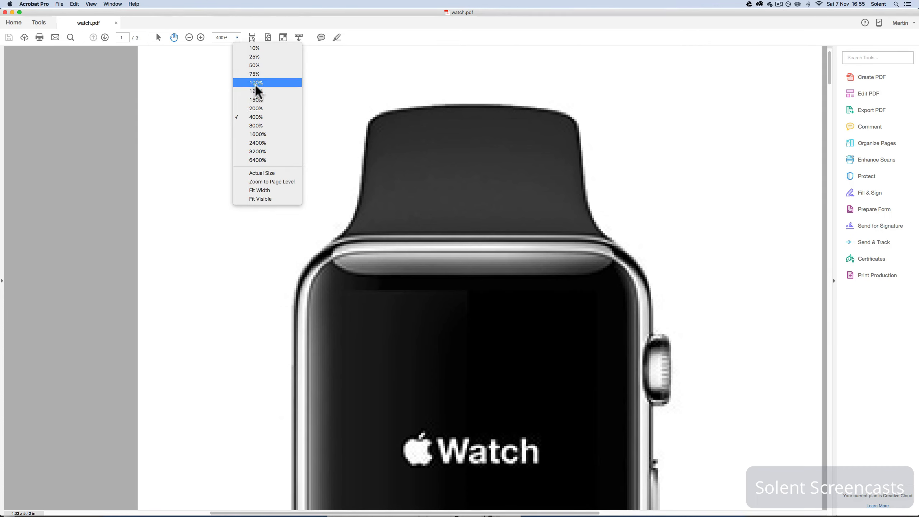
{"action": "left_click", "coordinate": [257, 74]}
{"action": "scroll", "coordinate": [522, 273], "scroll_direction": "down", "scroll_amount": 15}
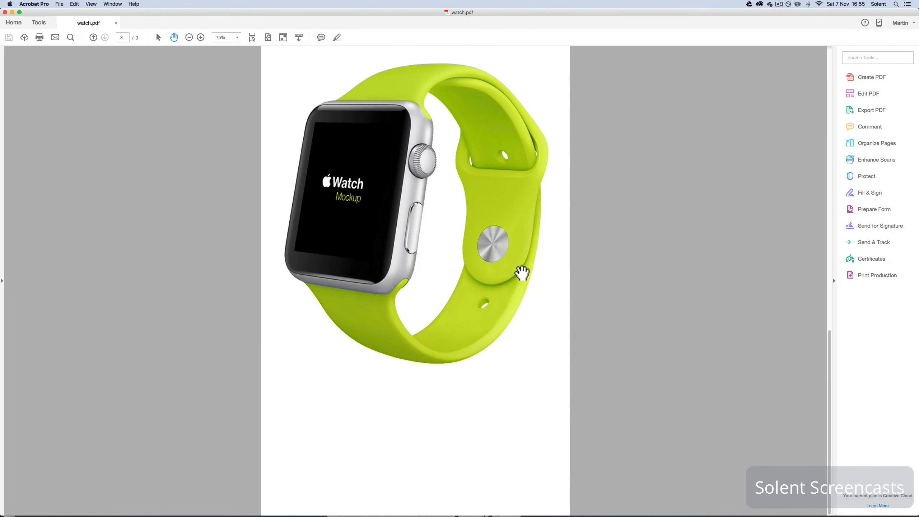
{"action": "scroll", "coordinate": [522, 273], "scroll_direction": "up", "scroll_amount": 15}
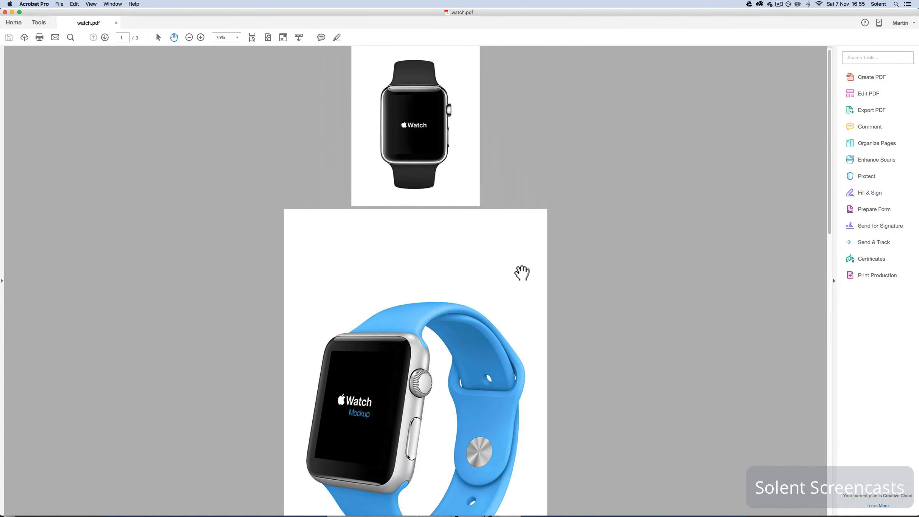
{"action": "scroll", "coordinate": [521, 273], "scroll_direction": "down", "scroll_amount": 15}
{"action": "scroll", "coordinate": [522, 273], "scroll_direction": "up", "scroll_amount": 15}
{"action": "scroll", "coordinate": [641, 185], "scroll_direction": "down", "scroll_amount": 15}
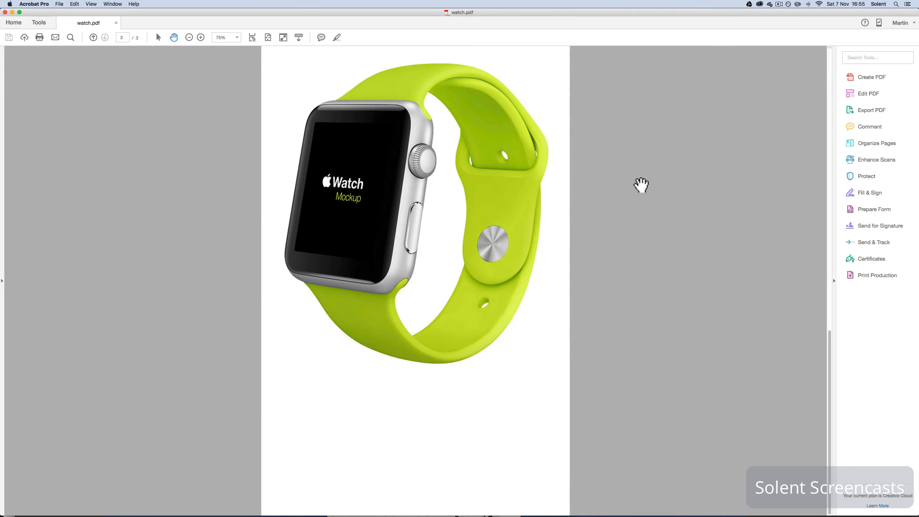
{"action": "scroll", "coordinate": [641, 186], "scroll_direction": "up", "scroll_amount": 15}
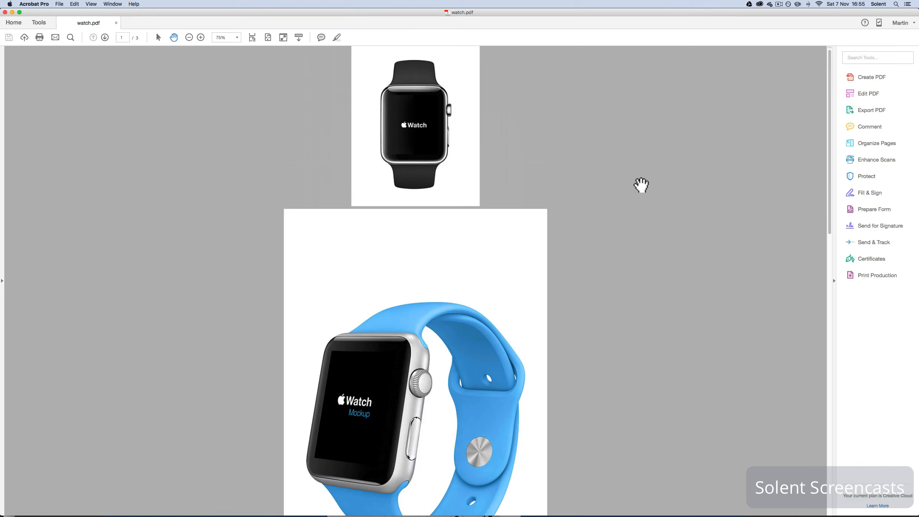
{"action": "left_click", "coordinate": [779, 4]}
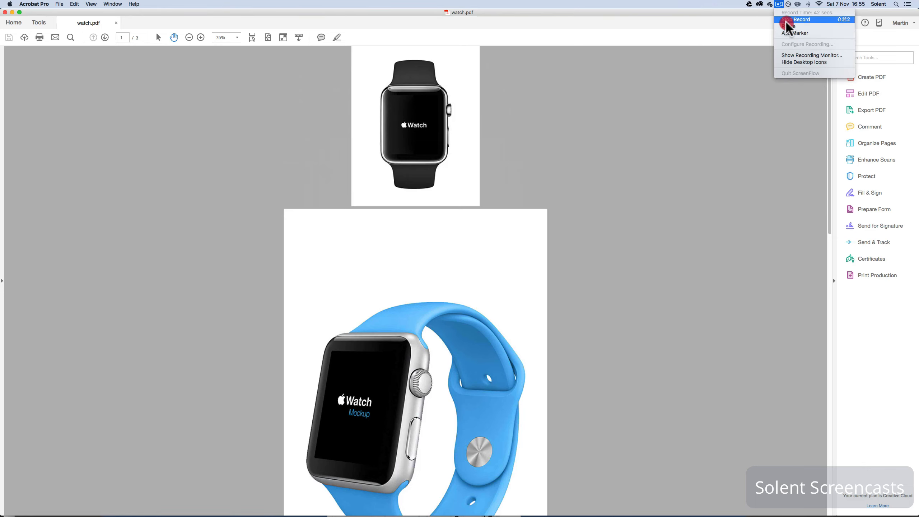